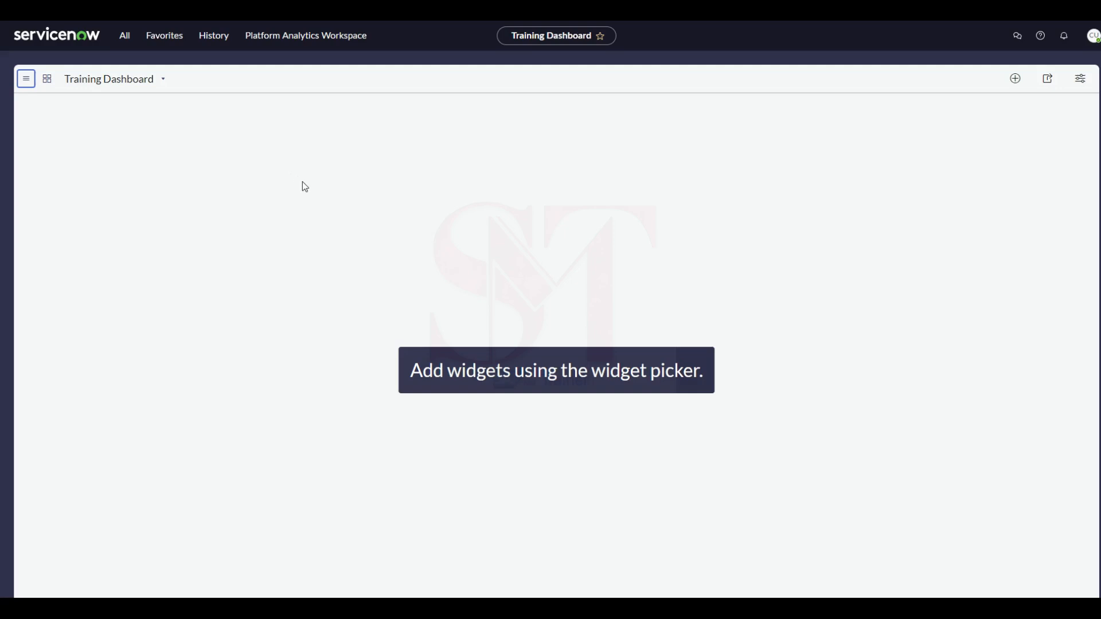
# Open the "Issue with PO creation" incident from the Self-Service Incidents list.
pyautogui.click(124, 36)
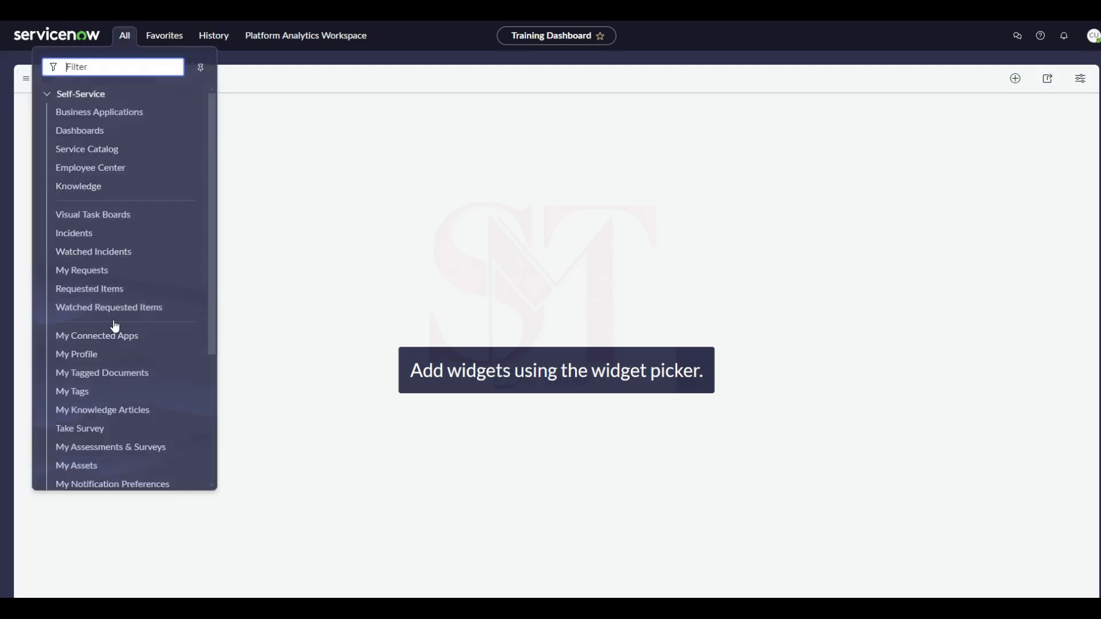
pyautogui.scroll(-2, 115, 326)
pyautogui.scroll(-2, 113, 322)
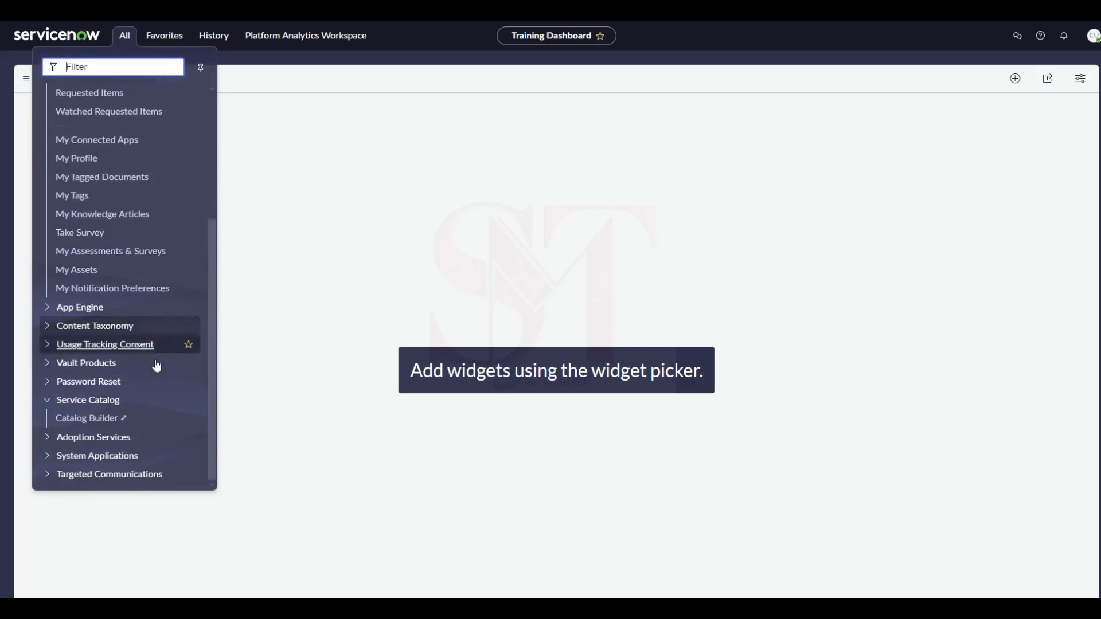
pyautogui.scroll(4, 111, 287)
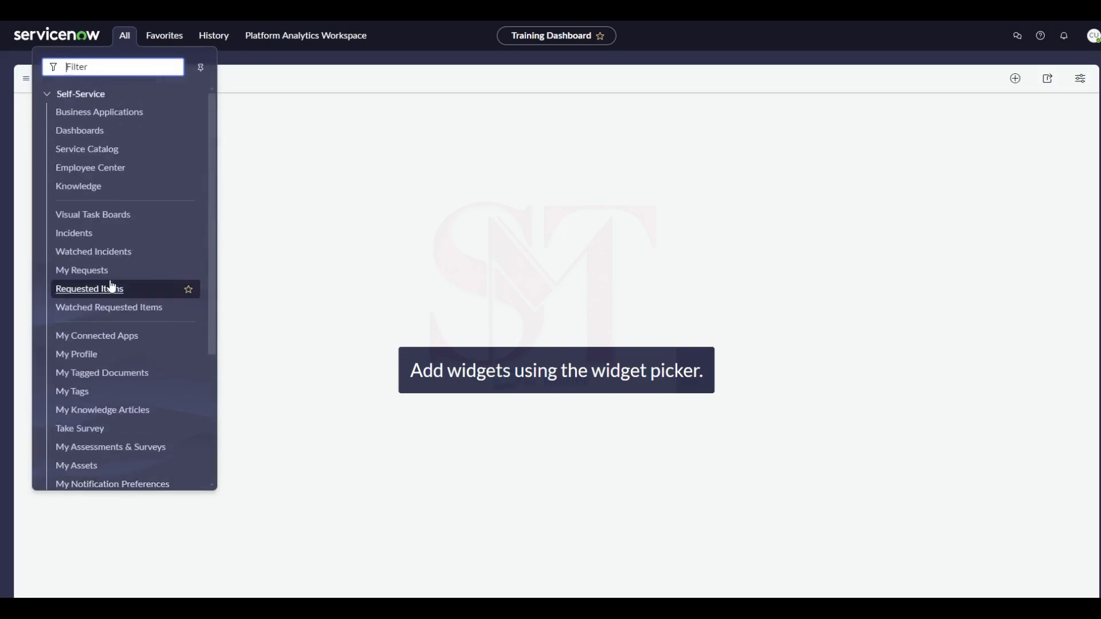
pyautogui.click(76, 237)
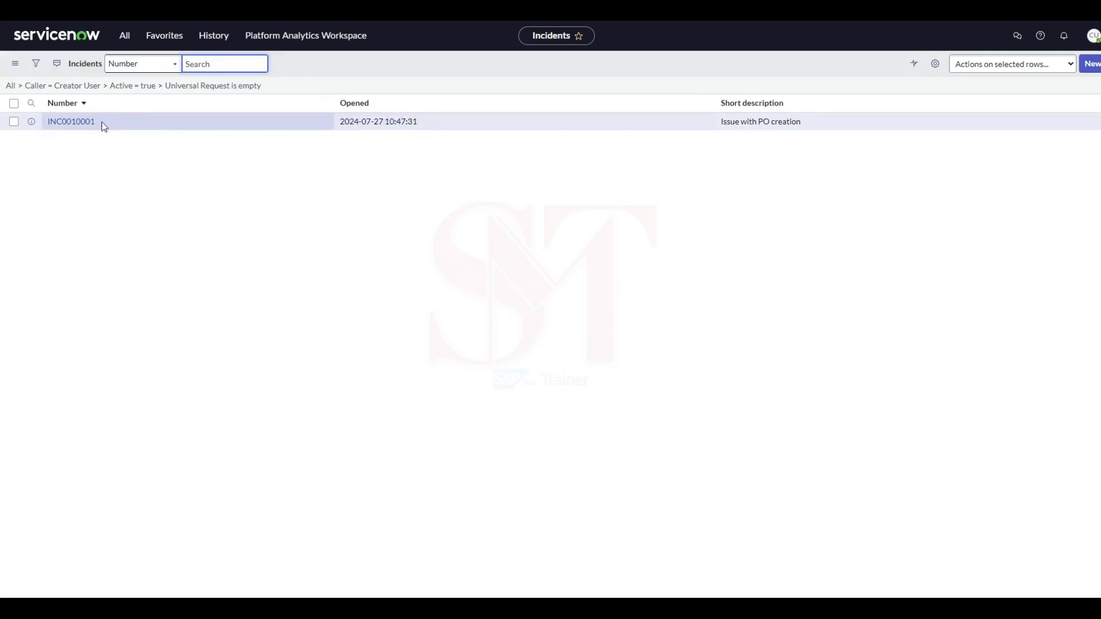
pyautogui.click(79, 123)
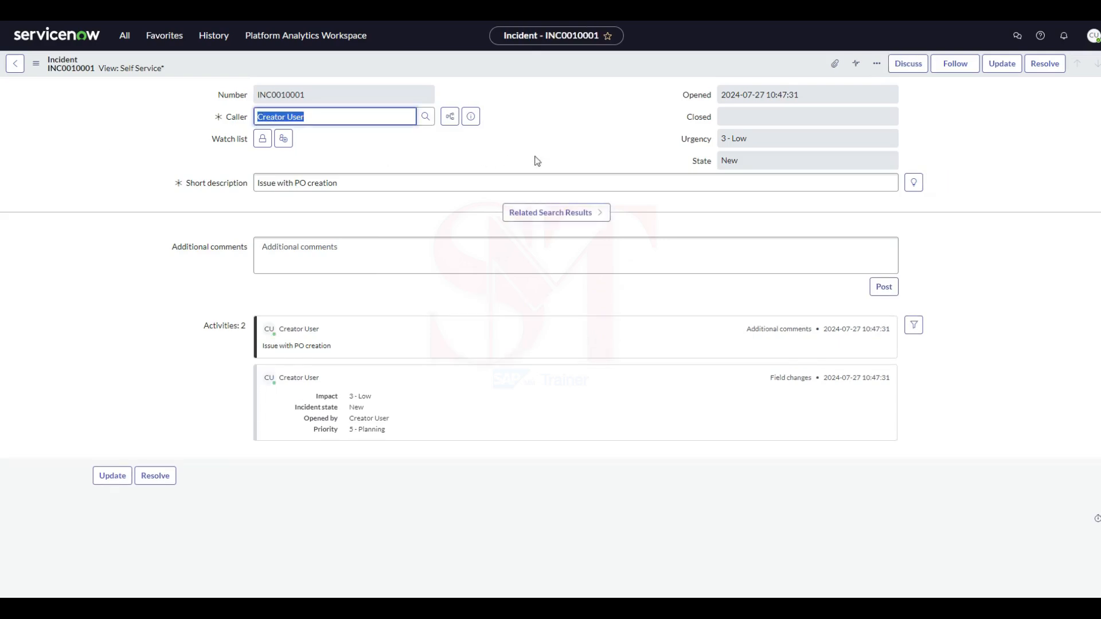
# Review the incident's number, opened date, caller, short description, urgency and state.
pyautogui.doubleClick(309, 96)
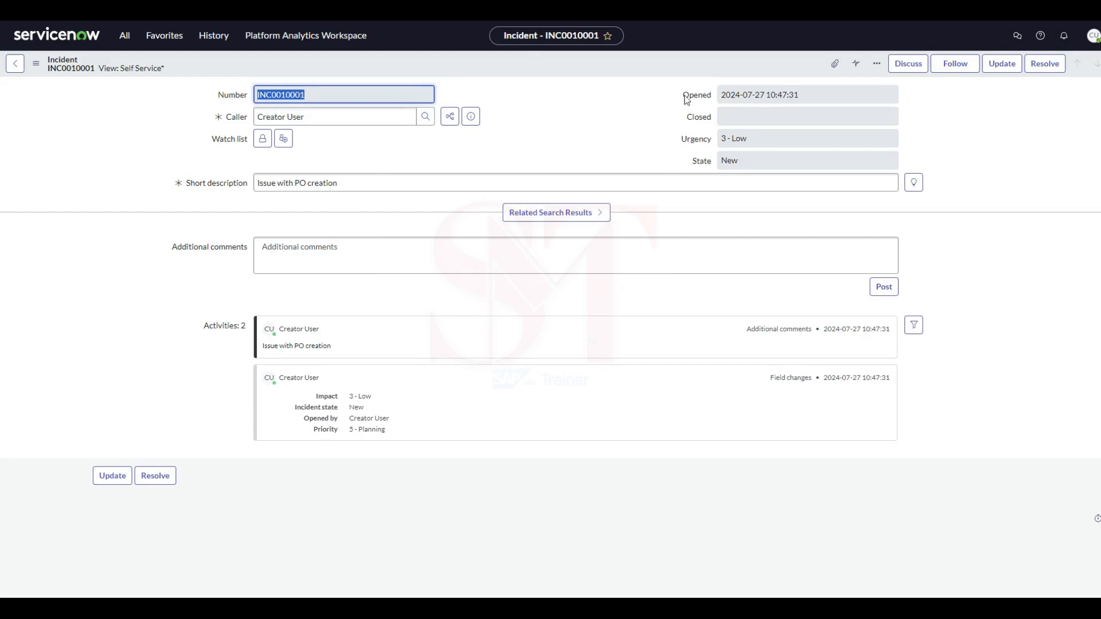
pyautogui.moveTo(816, 92); pyautogui.dragTo(716, 97)
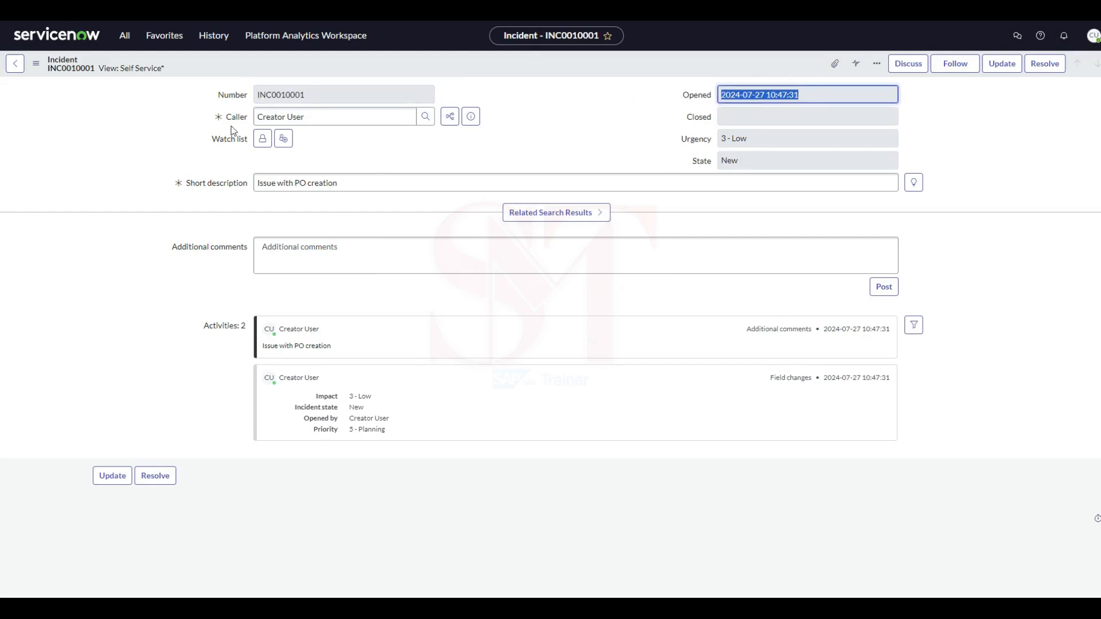
pyautogui.moveTo(308, 119); pyautogui.dragTo(225, 123)
pyautogui.click(113, 118)
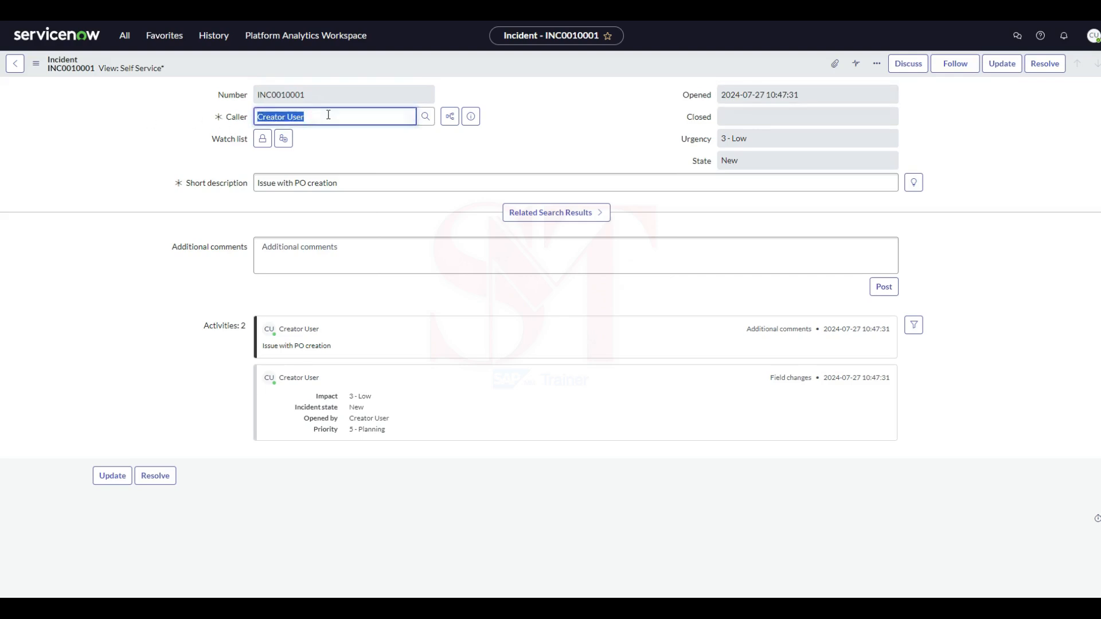
pyautogui.click(337, 162)
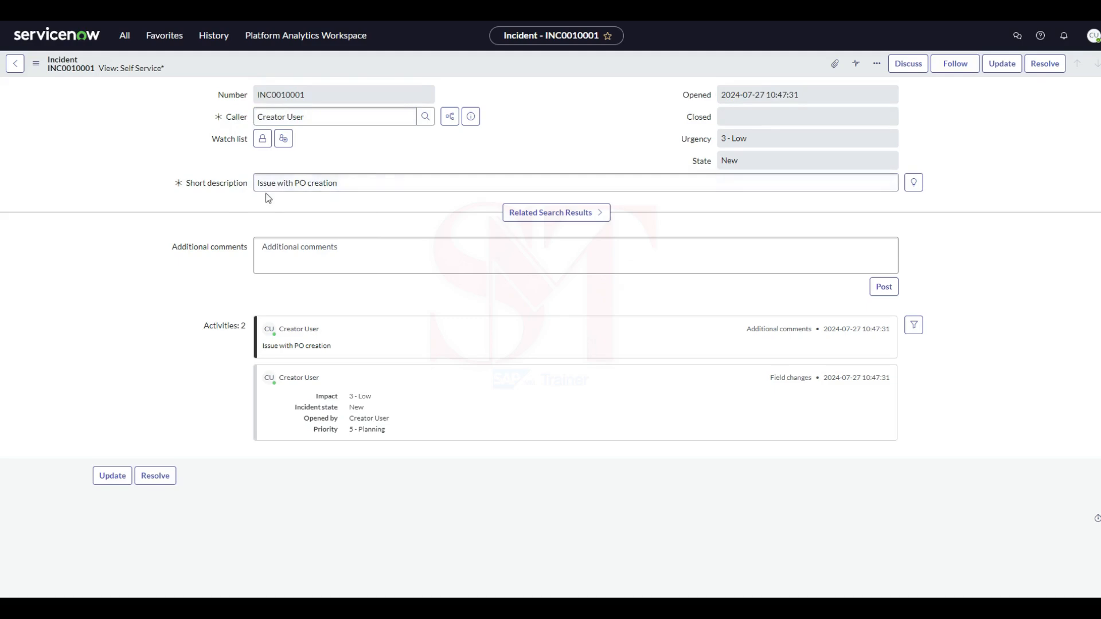
pyautogui.moveTo(347, 188); pyautogui.dragTo(252, 203)
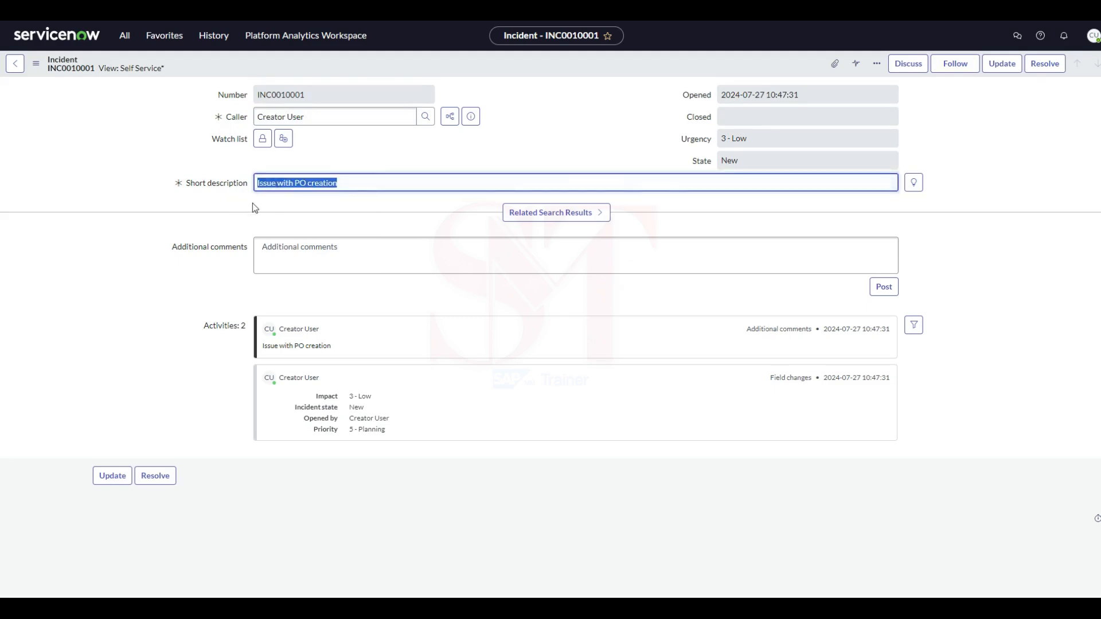
pyautogui.click(254, 203)
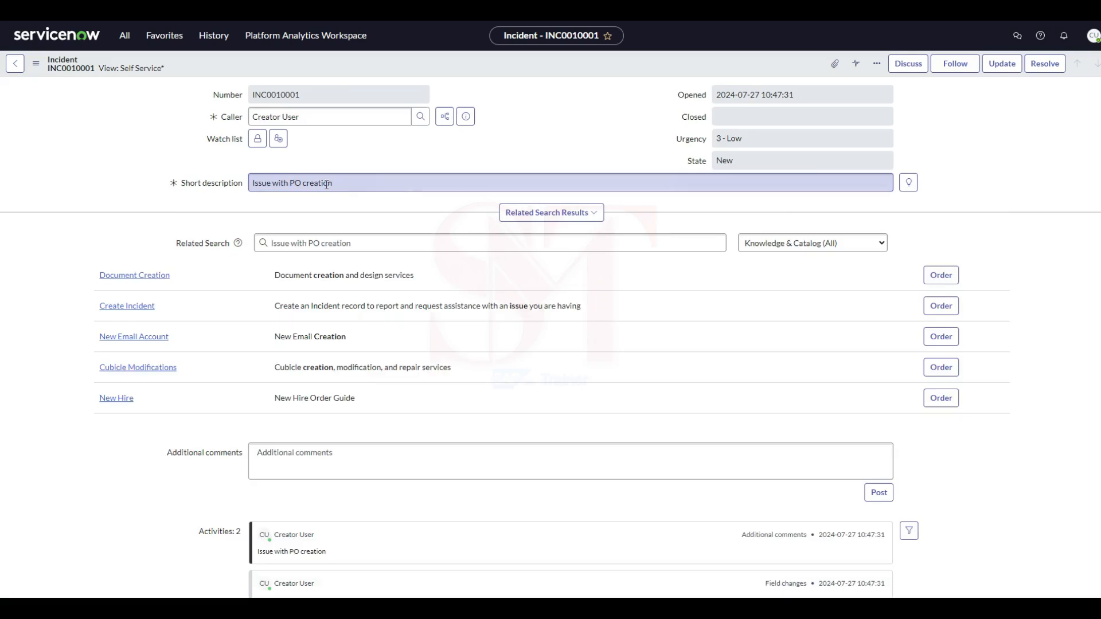
pyautogui.click(724, 145)
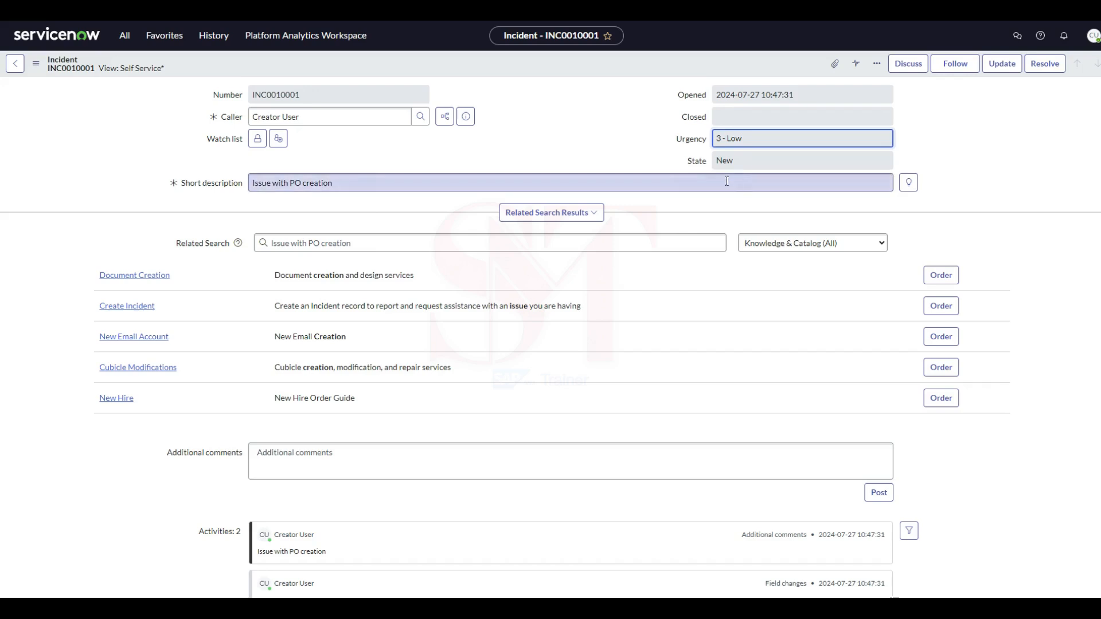
pyautogui.click(623, 145)
pyautogui.click(733, 164)
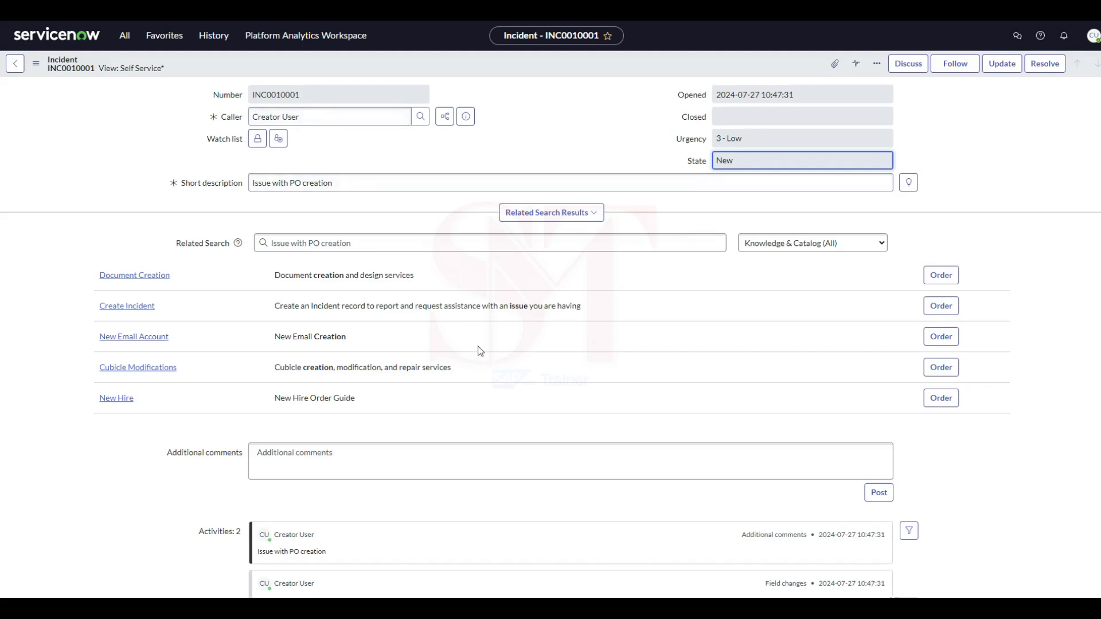
# Add the comment "Working on the issue" to the incident and save the update.
pyautogui.scroll(-2, 480, 352)
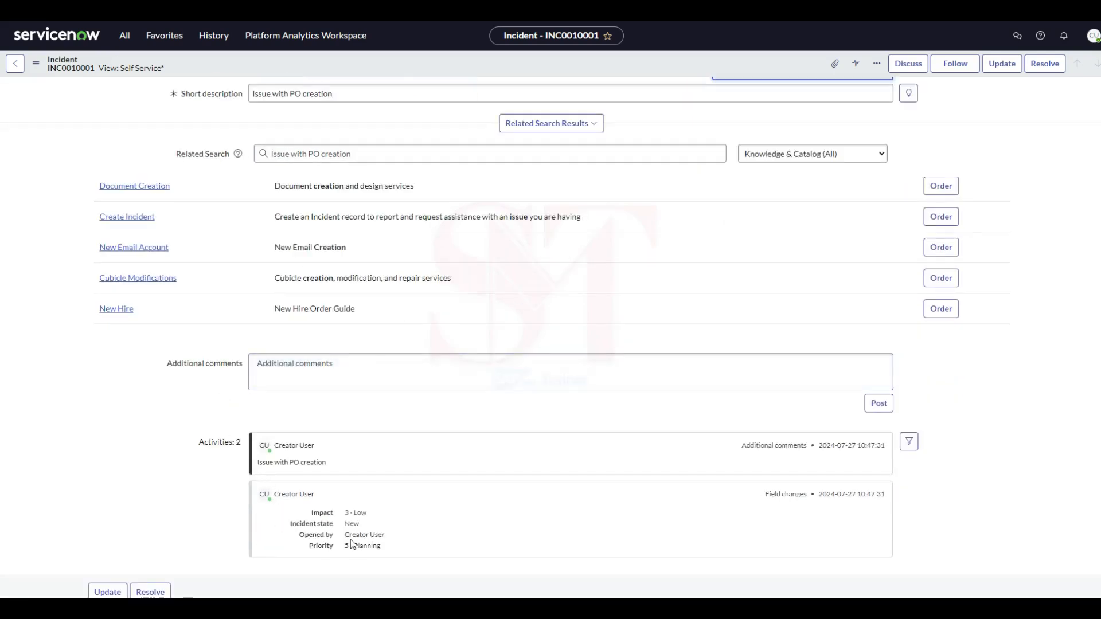
pyautogui.click(303, 381)
pyautogui.write('W')
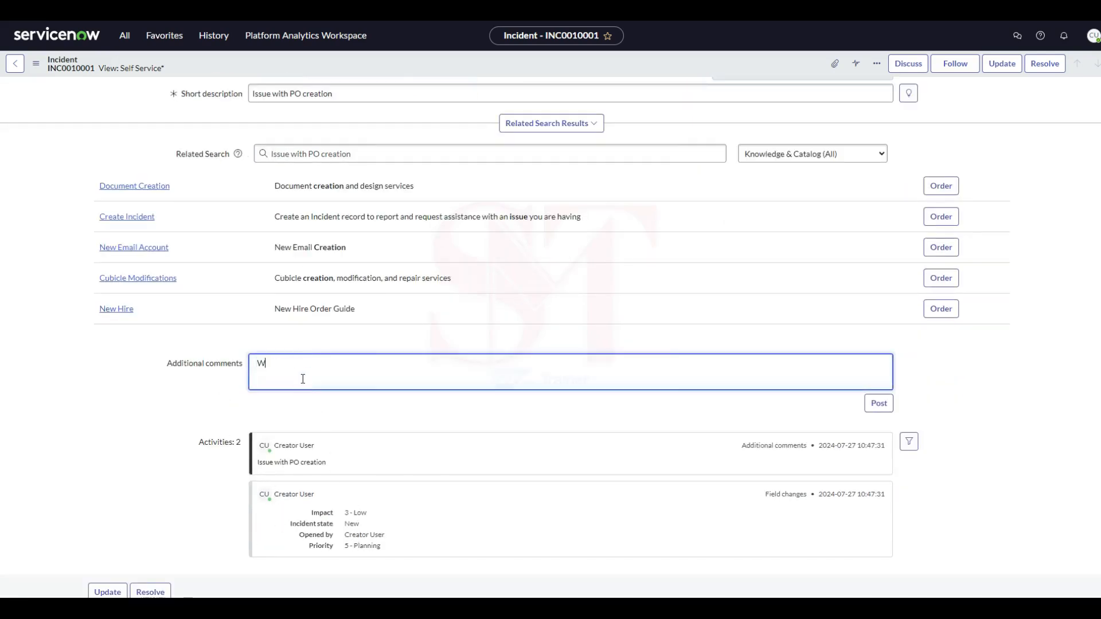
pyautogui.write('orking on the issue')
pyautogui.scroll(2, 759, 359)
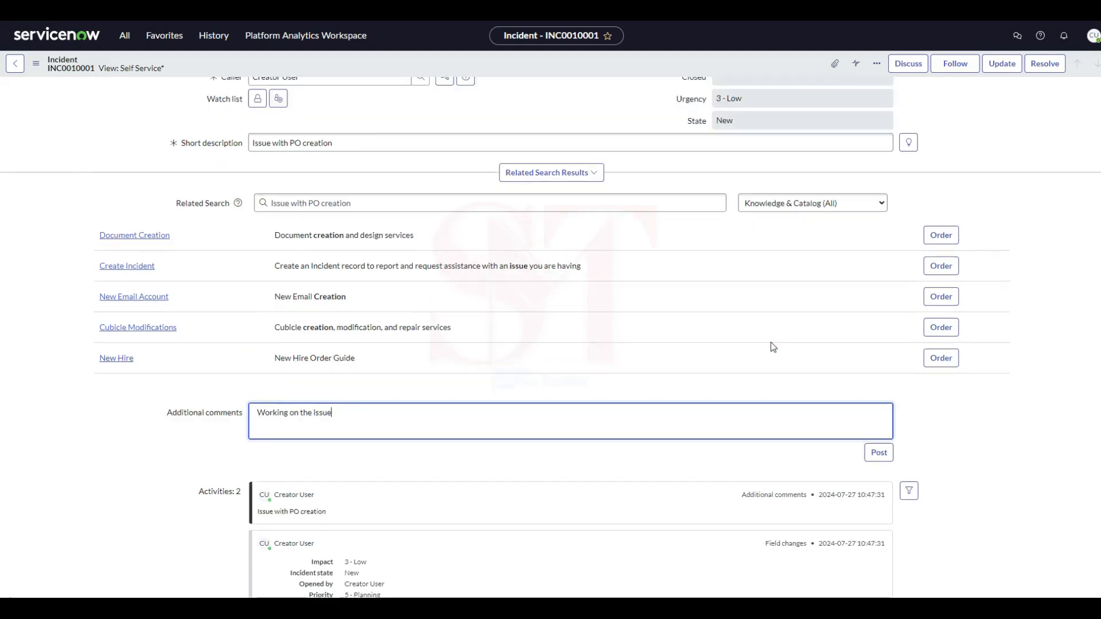
pyautogui.click(1001, 65)
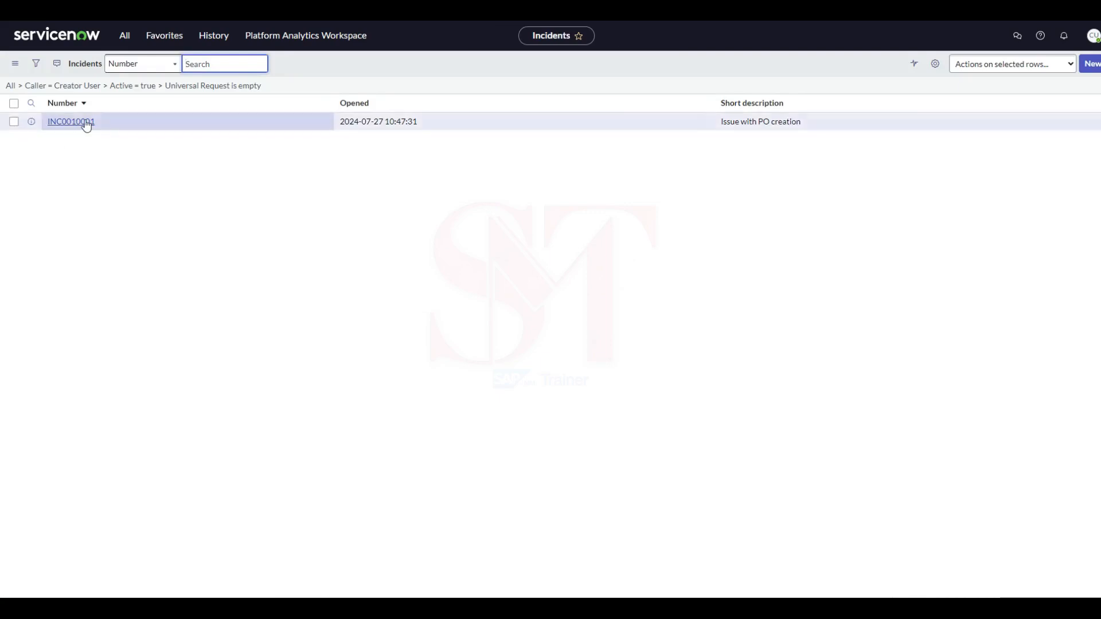
# Reopen the "Issue with PO creation" incident and check its number and activity entries.
pyautogui.click(85, 122)
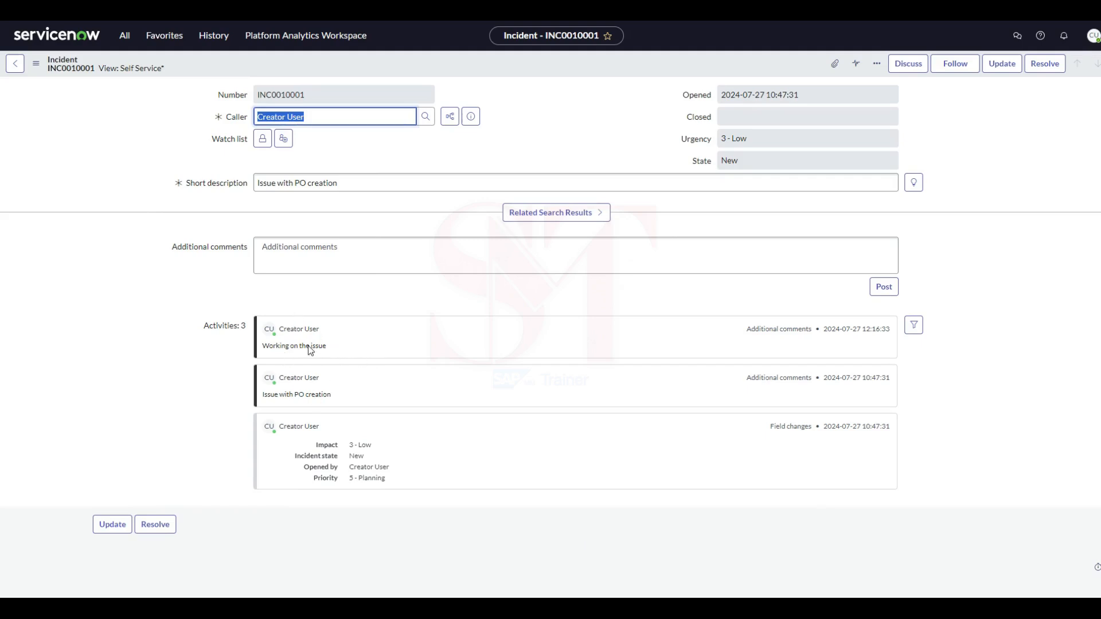
pyautogui.doubleClick(313, 94)
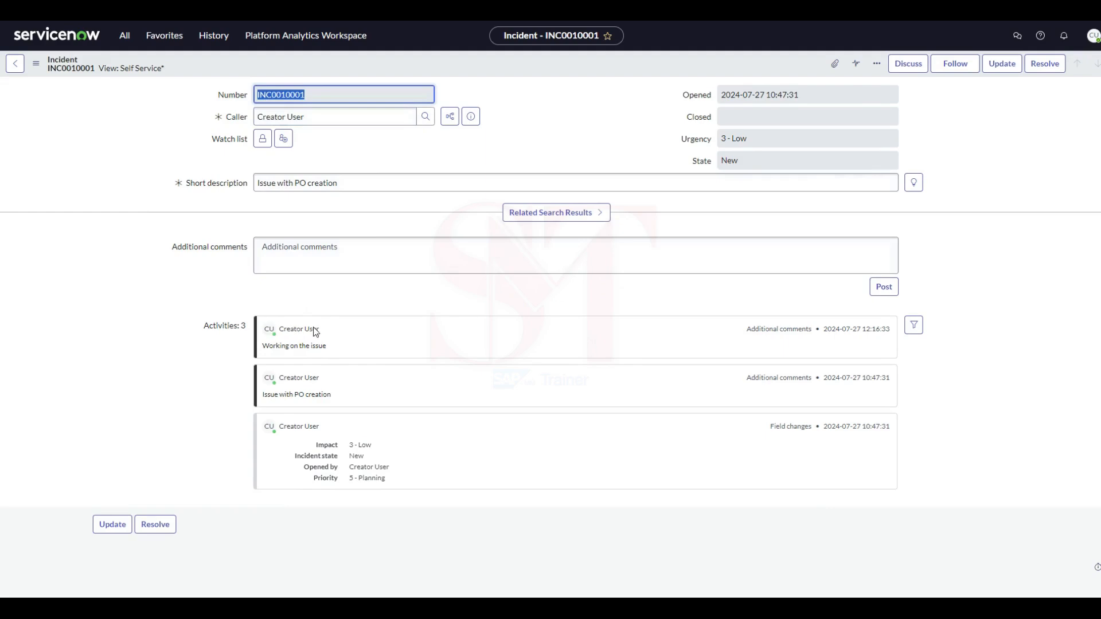
pyautogui.click(212, 304)
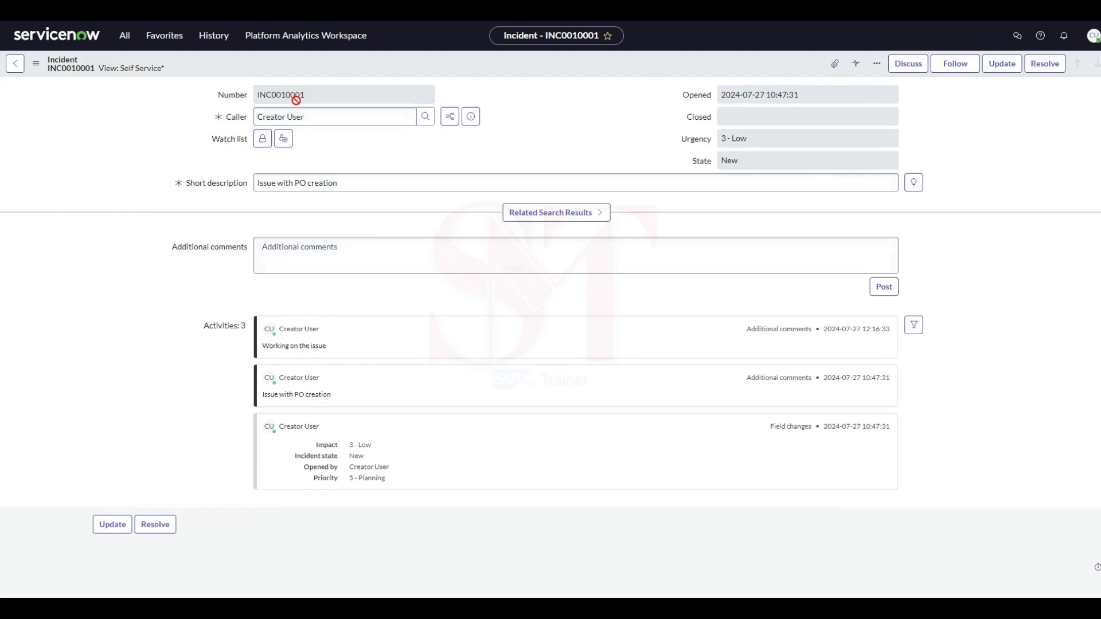
pyautogui.doubleClick(326, 97)
pyautogui.click(170, 235)
# Look at the incident's attachments dialog and its additional options, closing both without changes.
pyautogui.click(834, 65)
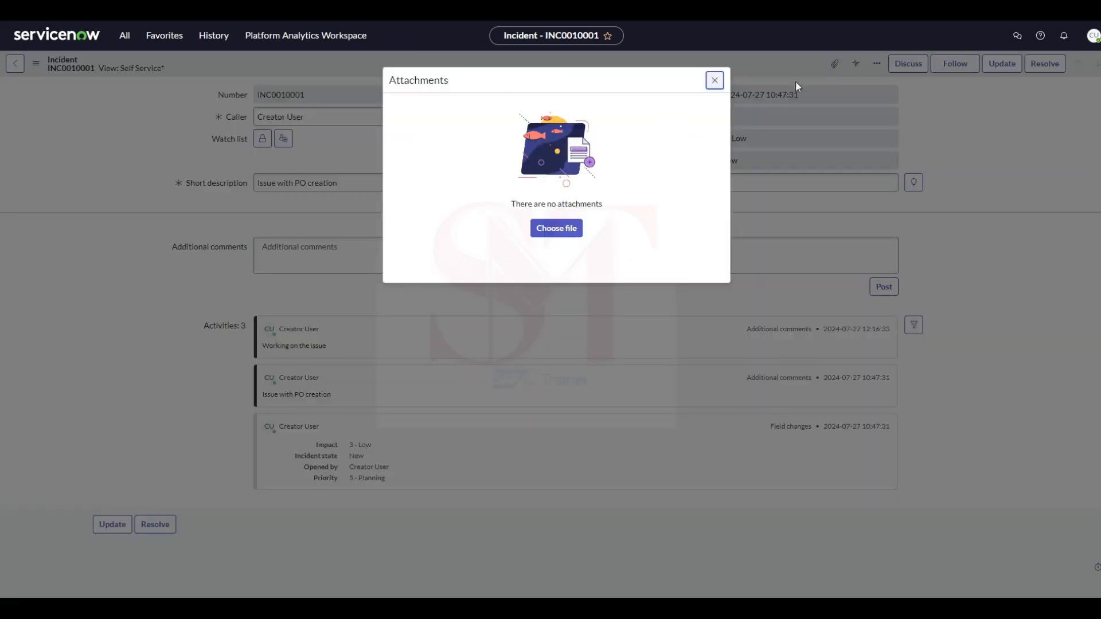
pyautogui.click(715, 80)
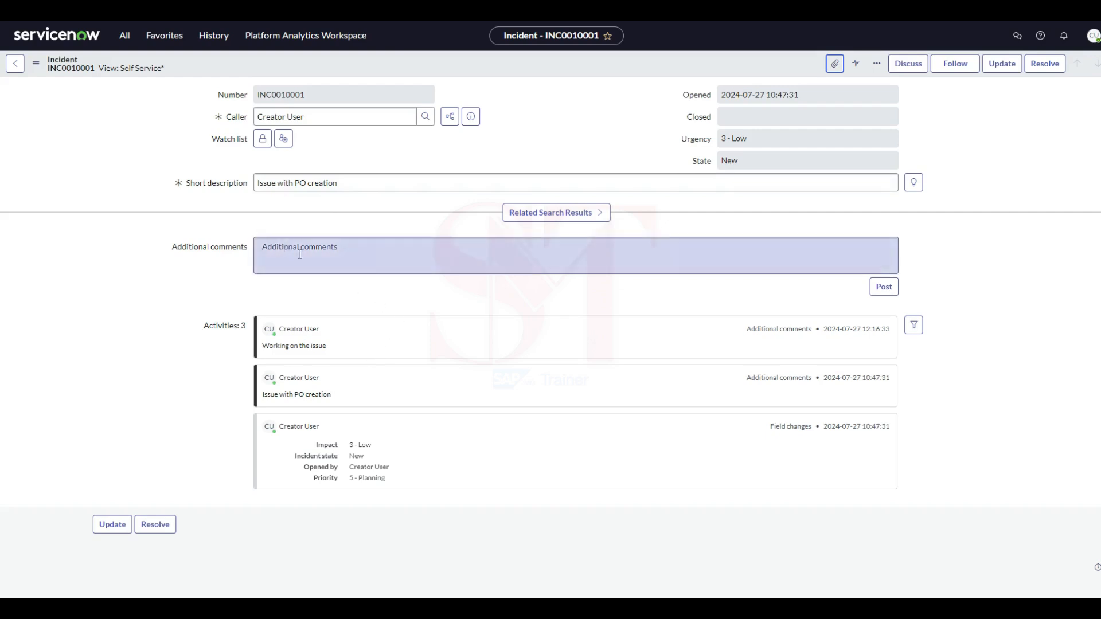
pyautogui.click(877, 64)
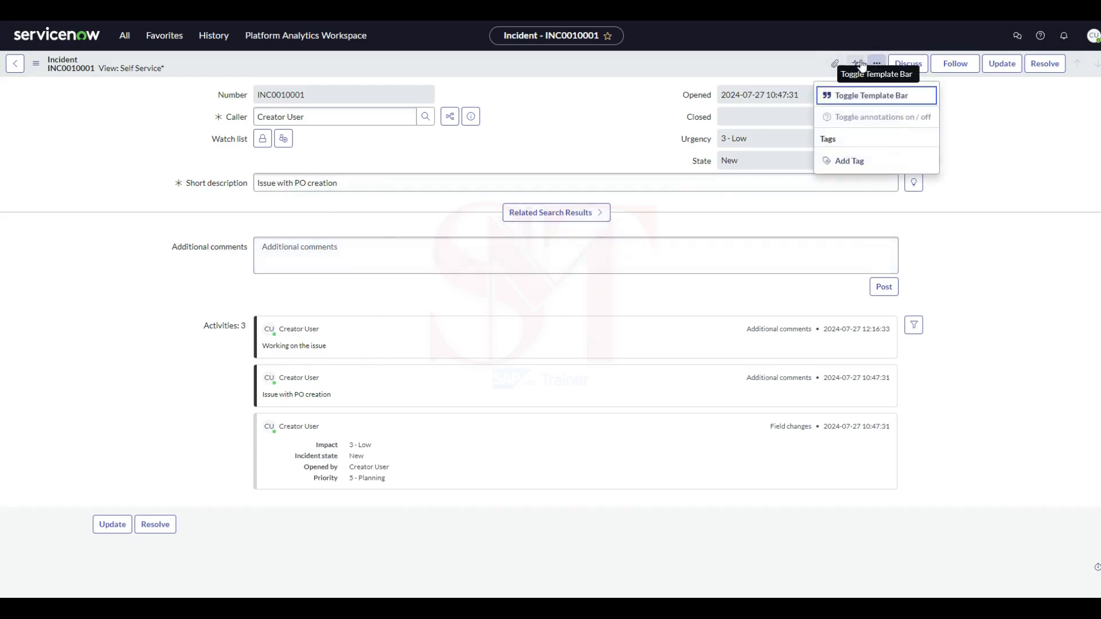
pyautogui.click(857, 64)
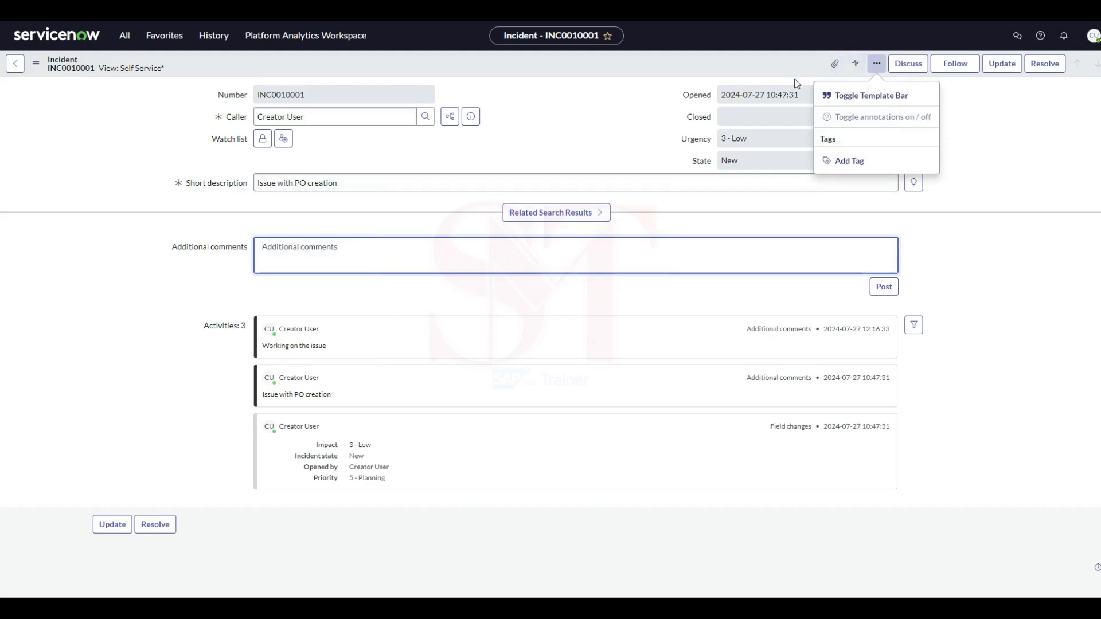
pyautogui.click(779, 64)
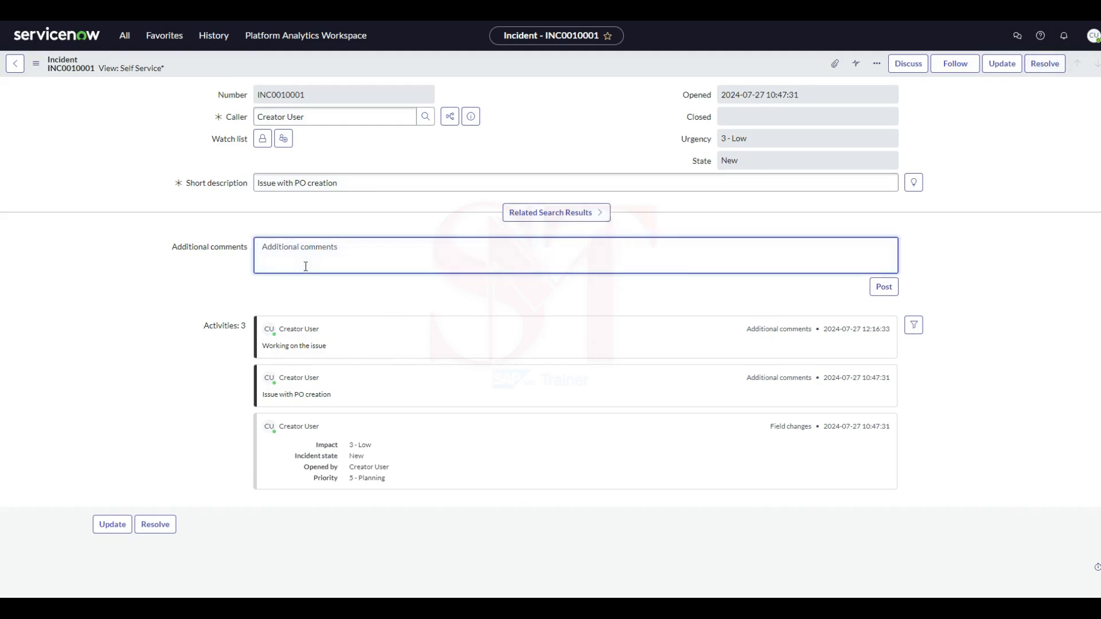
# Enter the additional comment "Please enter storage location and then try to save the PO" and resolve the incident.
pyautogui.write('Please neter s')
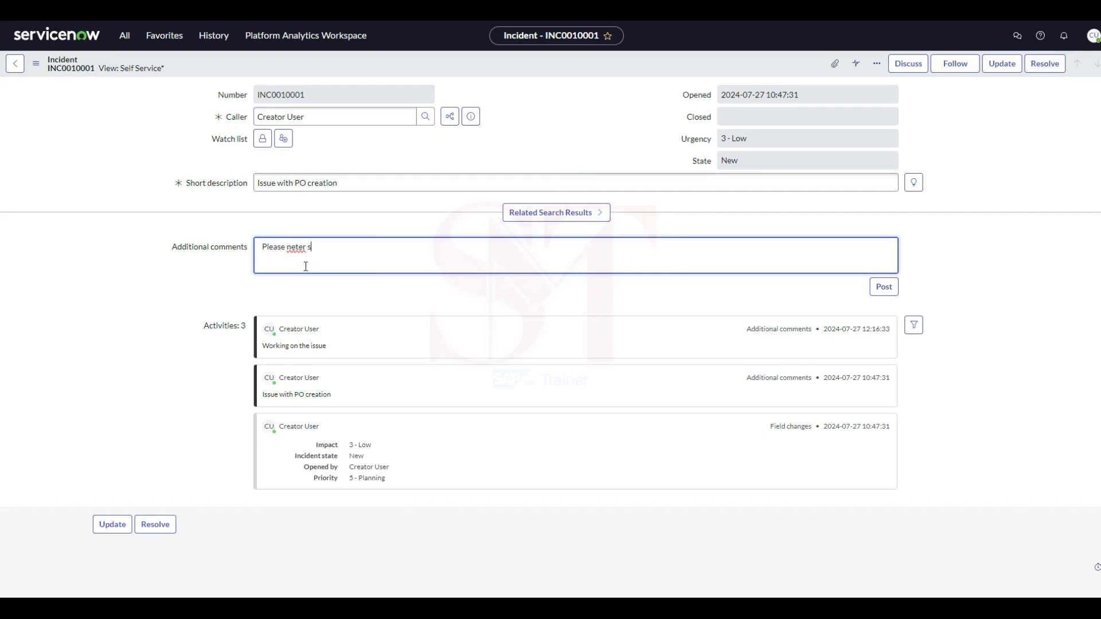
pyautogui.press('BackSpace')
pyautogui.write('s')
pyautogui.write('torage l')
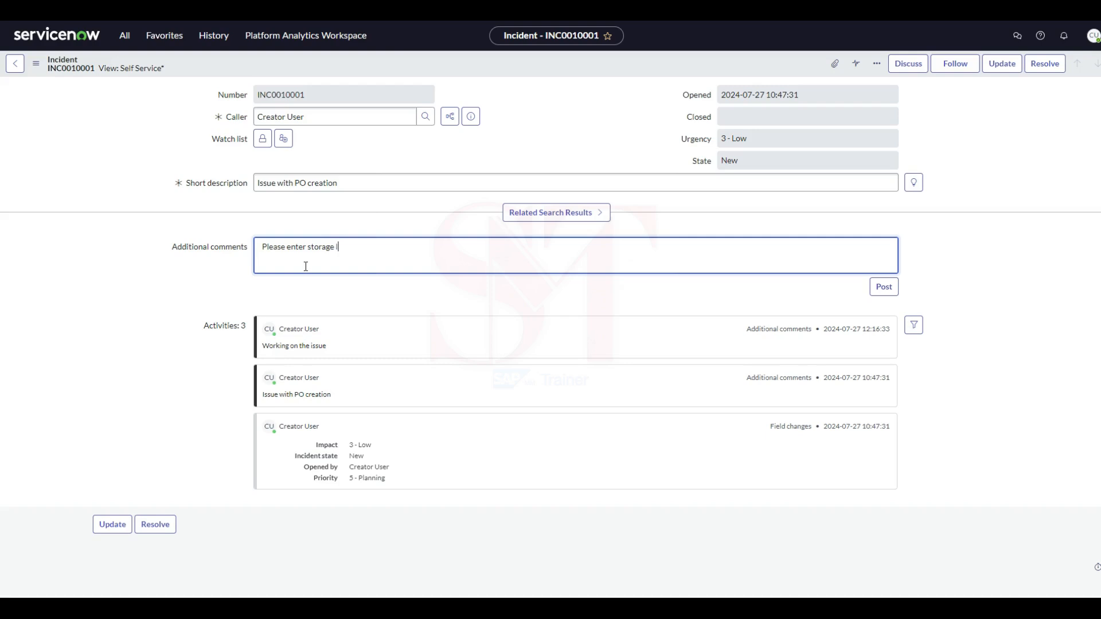
pyautogui.write('ocation and')
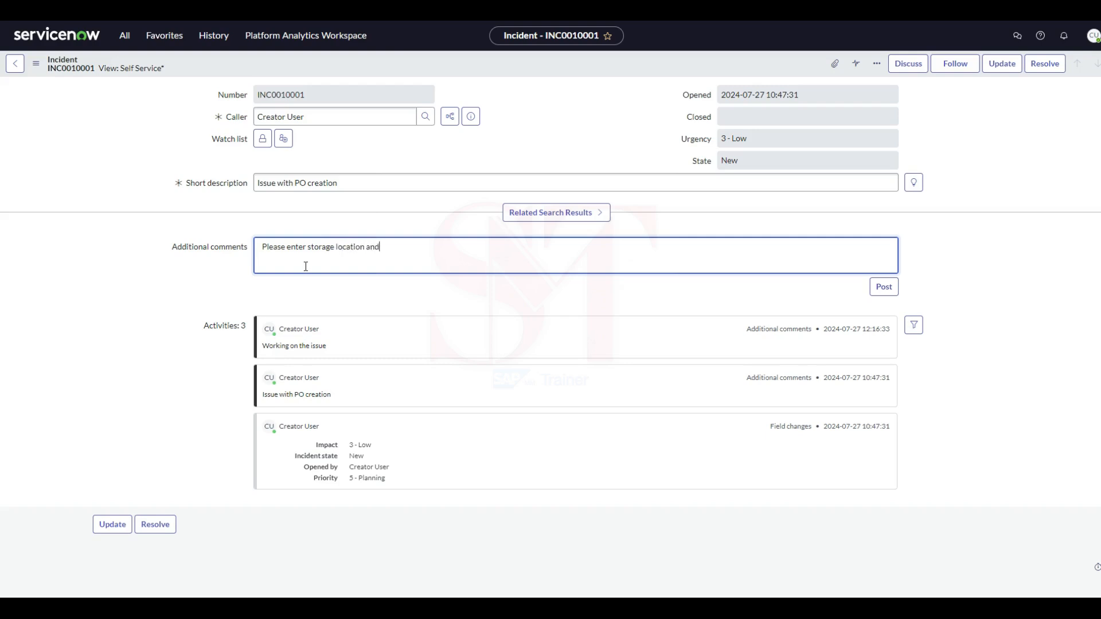
pyautogui.write(' then try to save th')
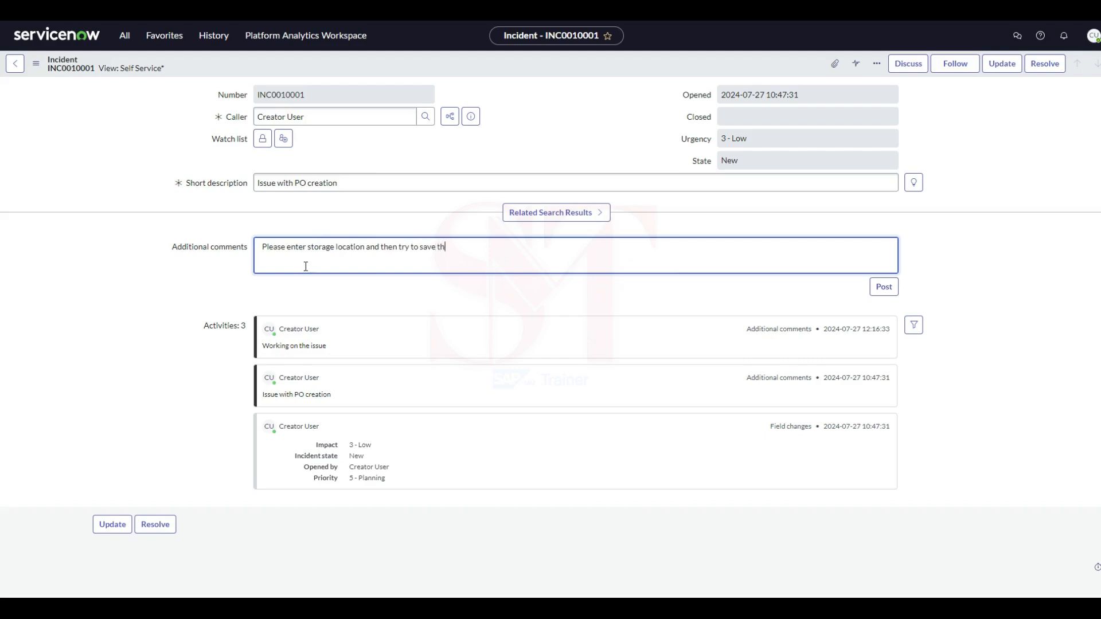
pyautogui.write('e PO')
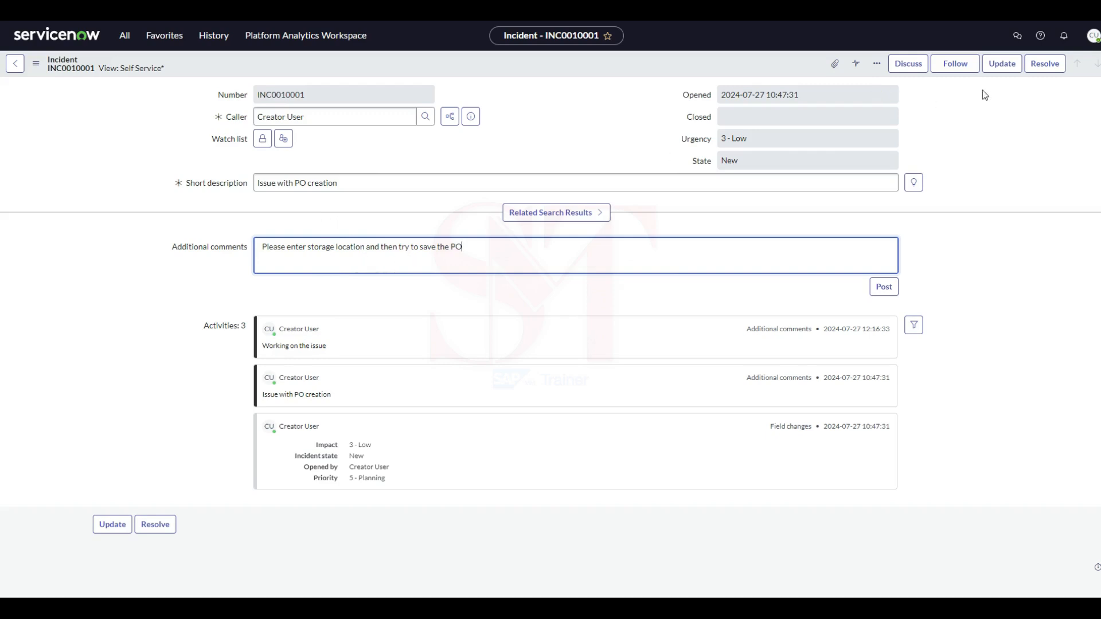
pyautogui.click(1038, 69)
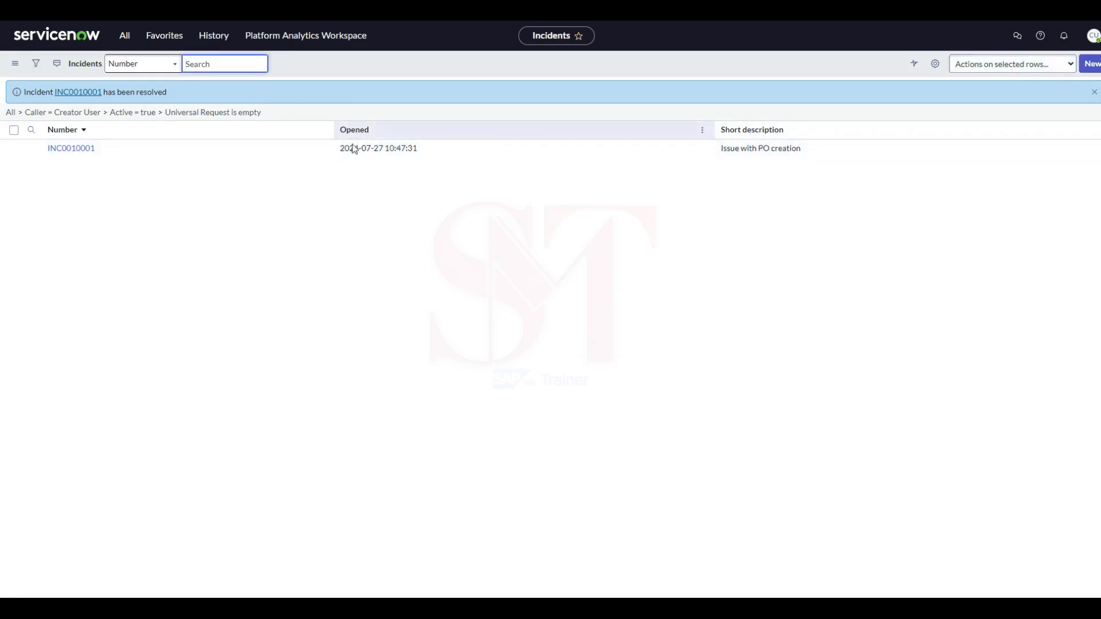
# Open the resolved "Issue with PO creation" incident and review its state, urgency and activity history.
pyautogui.click(70, 149)
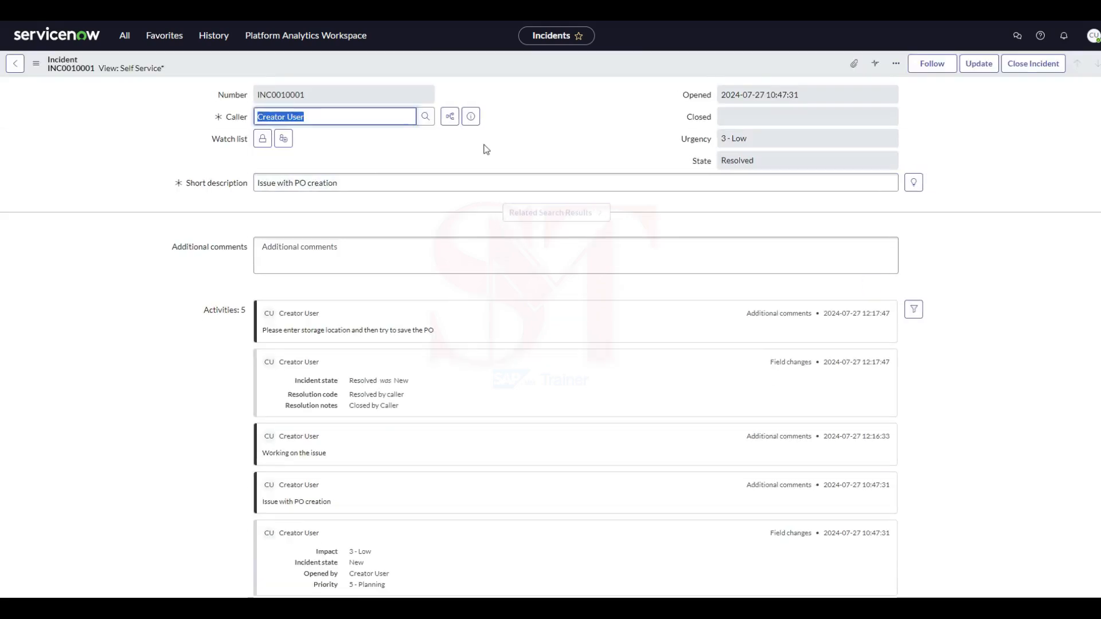
pyautogui.click(751, 161)
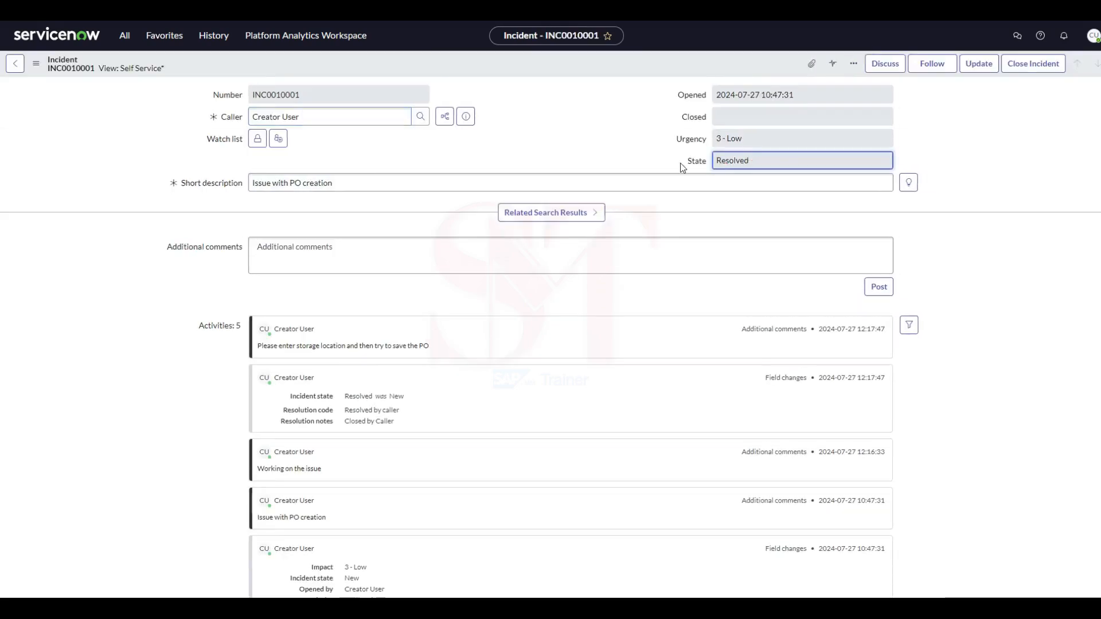
pyautogui.hotkey('shift', 'Tab')
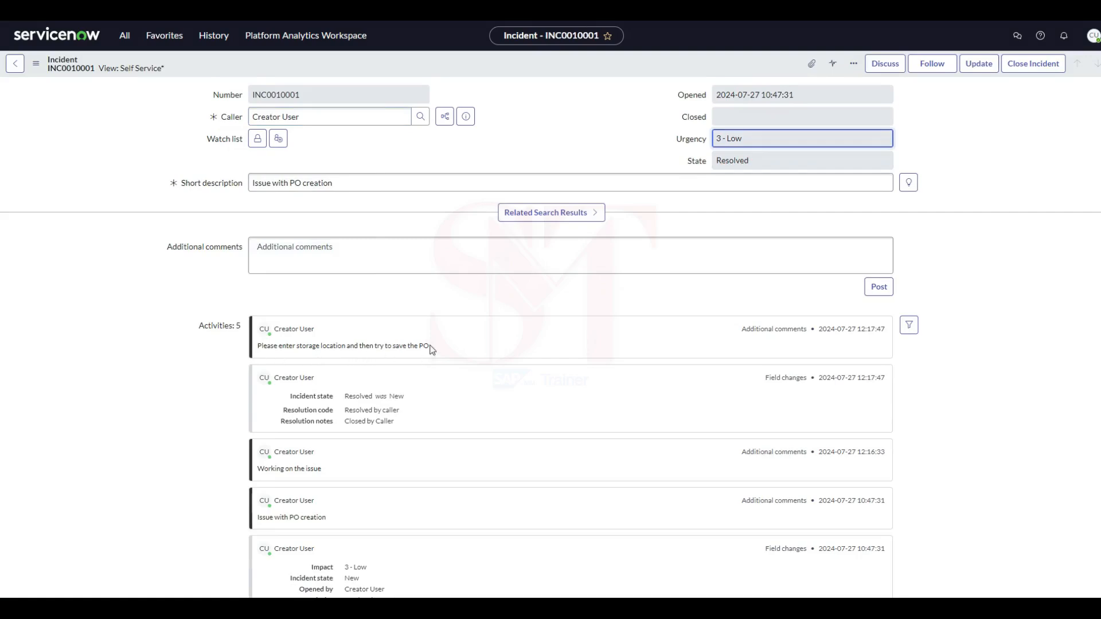
pyautogui.scroll(-1, 449, 347)
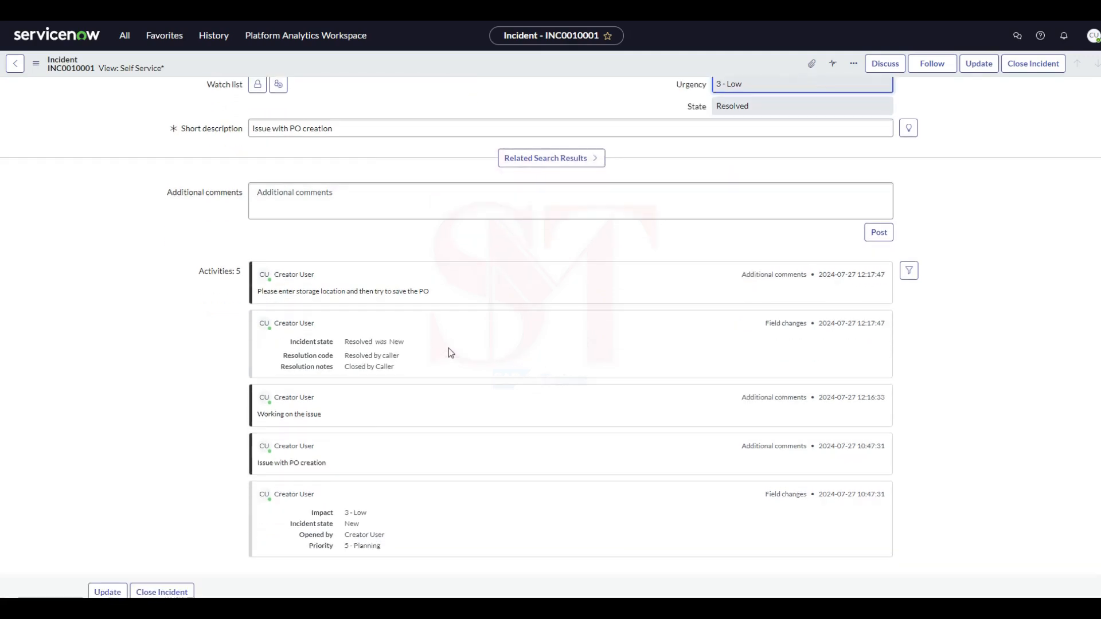
# Check the storage location comment and field changes of the resolved "Issue with PO creation" incident and close the incident.
pyautogui.scroll(1, 449, 348)
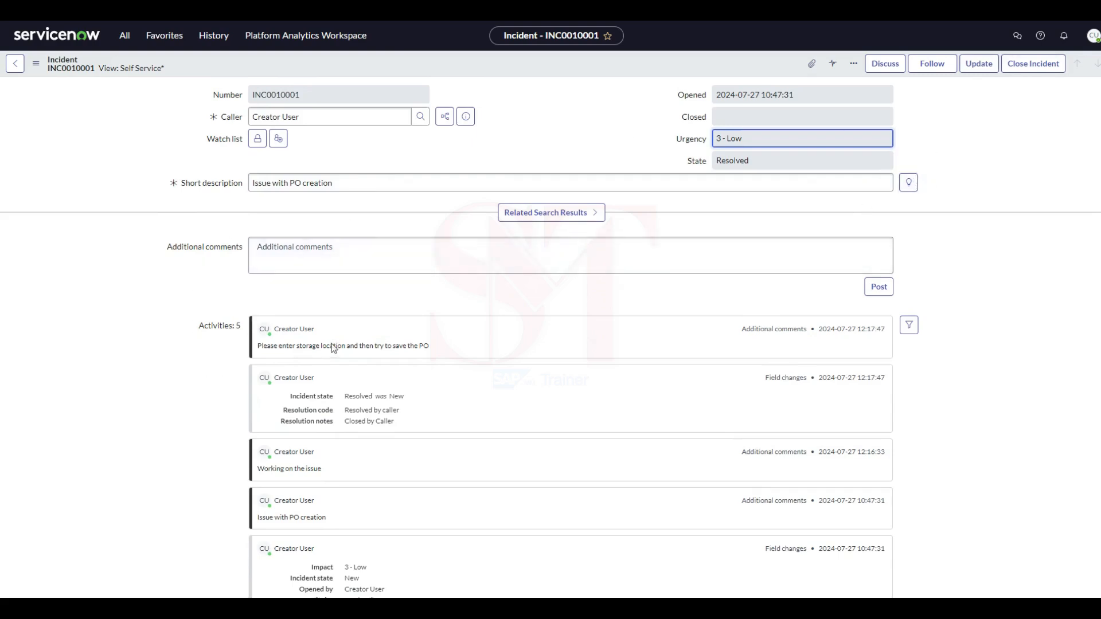
pyautogui.moveTo(429, 347); pyautogui.dragTo(417, 351)
pyautogui.click(149, 371)
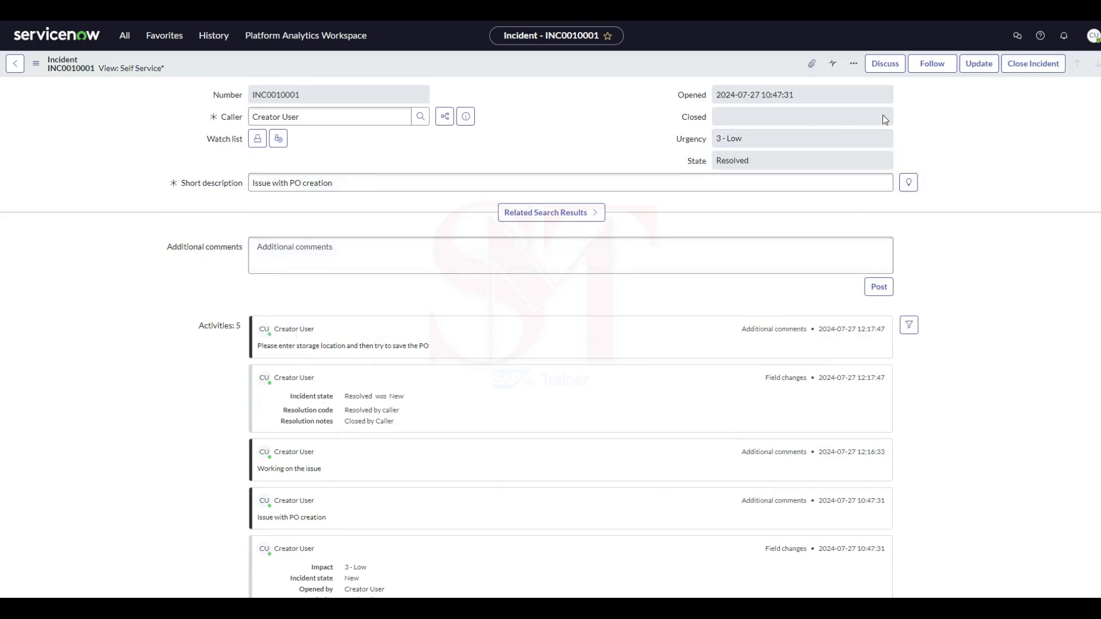
pyautogui.scroll(-2, 727, 335)
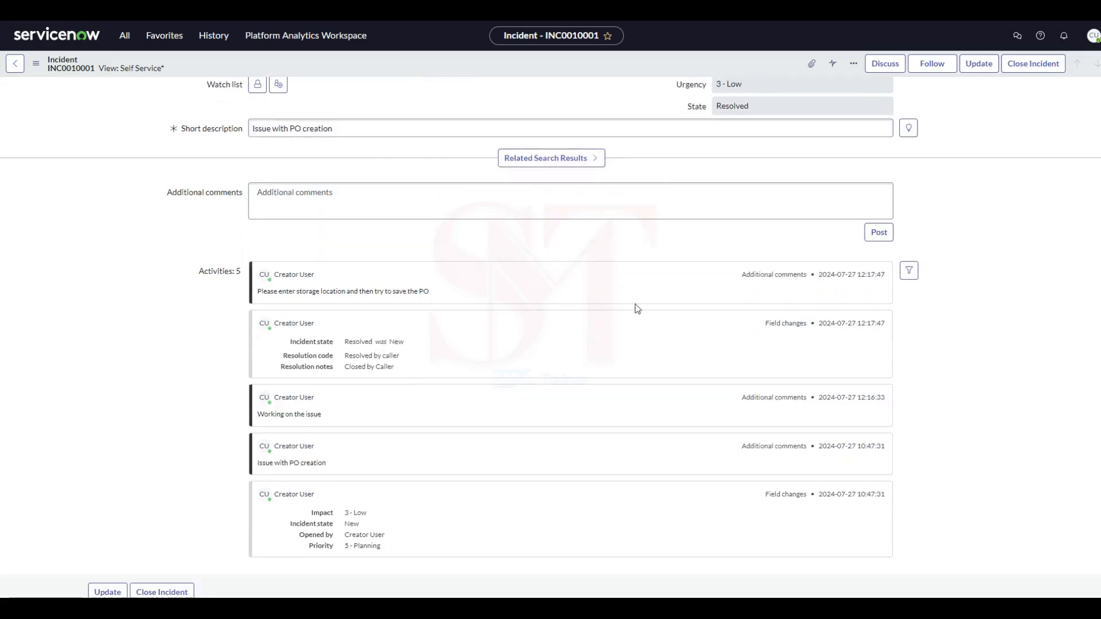
pyautogui.scroll(2, 631, 309)
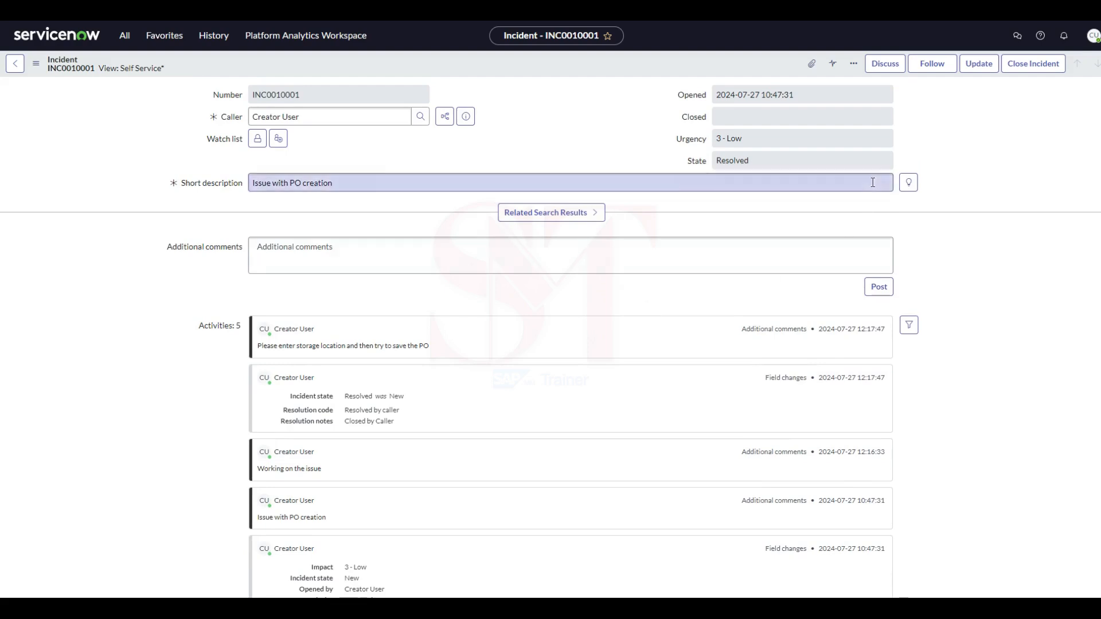
pyautogui.click(1027, 70)
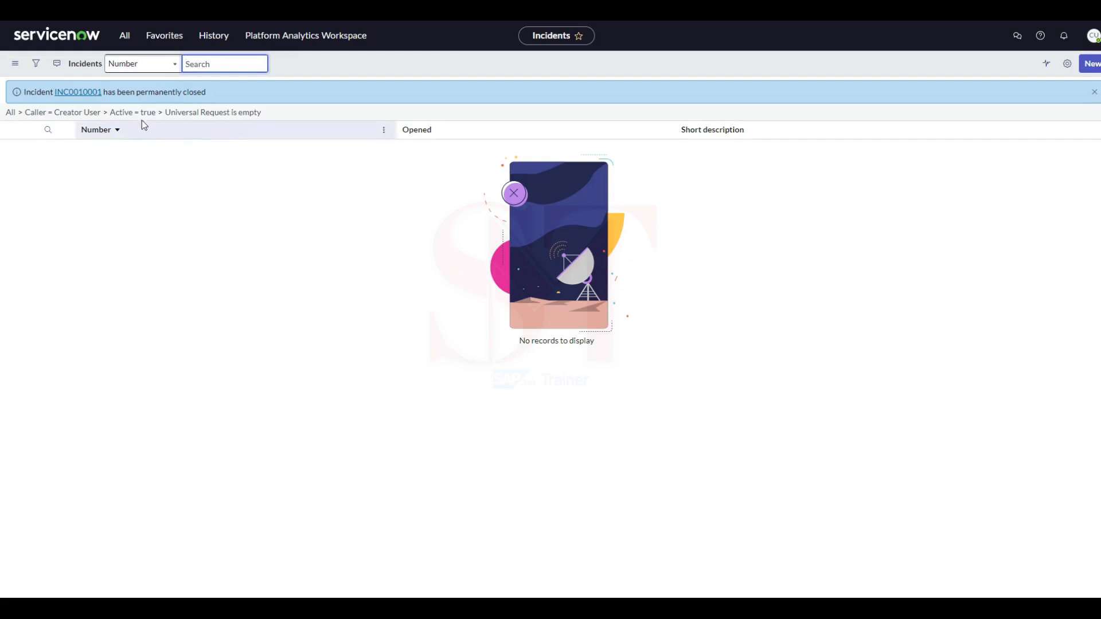
# Open the closed incident from the closure notice, check its state changes and resolution notes, and return to the incident list.
pyautogui.click(78, 94)
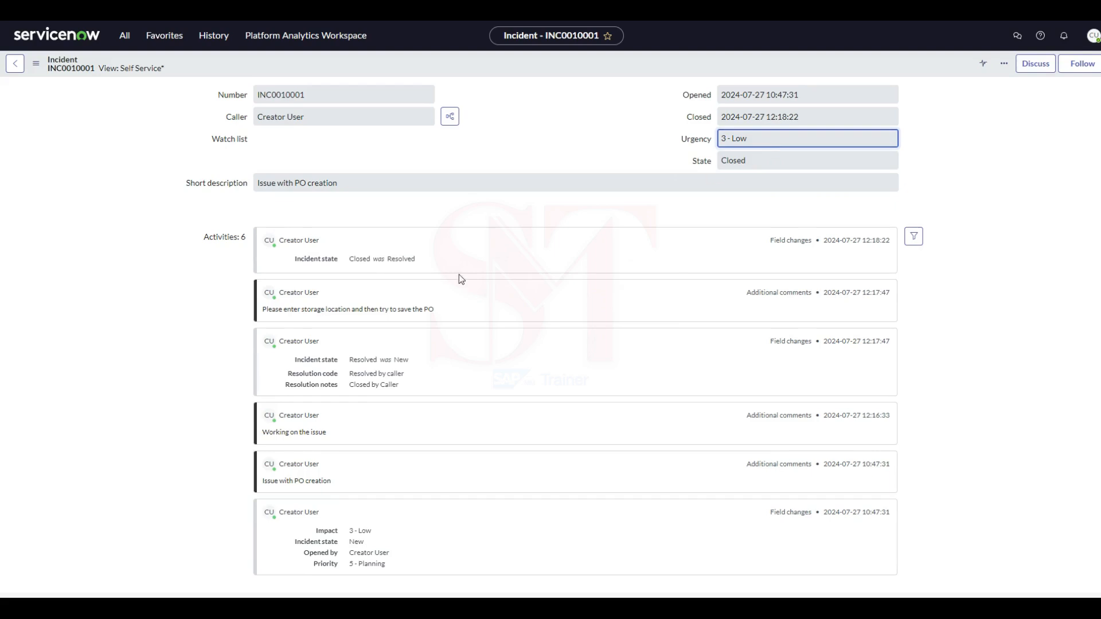
pyautogui.click(304, 234)
pyautogui.moveTo(375, 385); pyautogui.dragTo(378, 386)
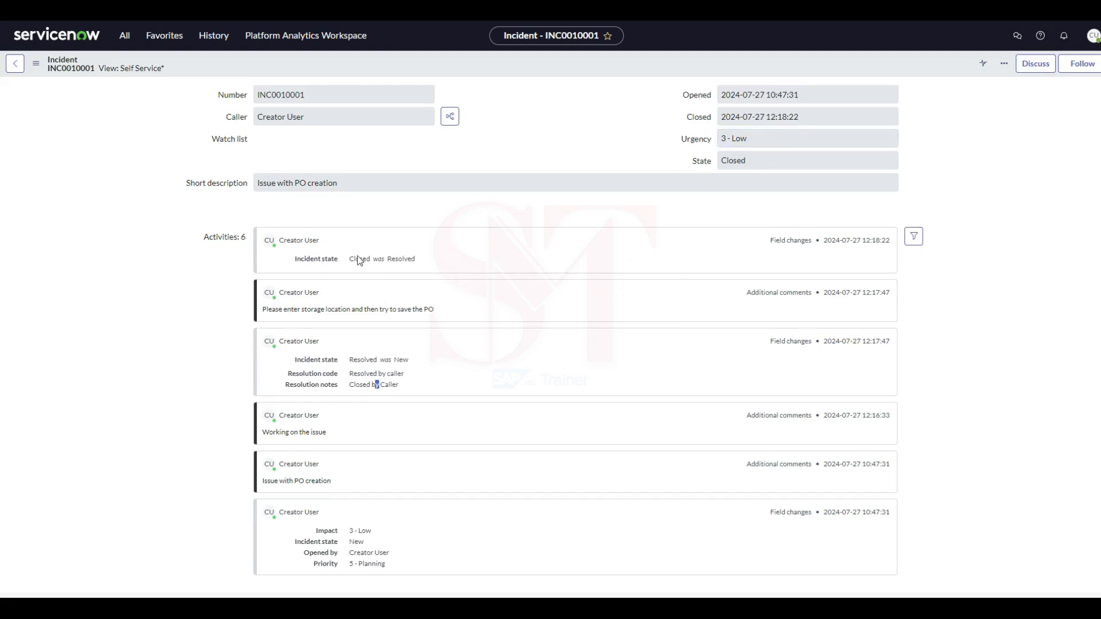
pyautogui.click(16, 66)
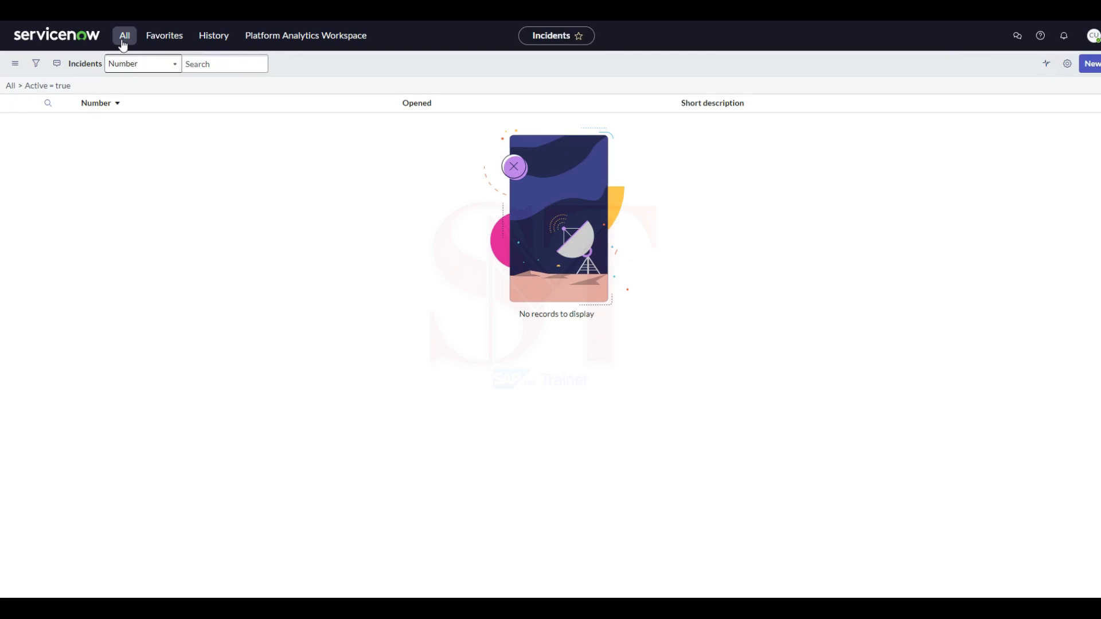
# Create a new incident, expand the explanation of urgency and set the urgency to 2 - Medium.
pyautogui.click(1093, 69)
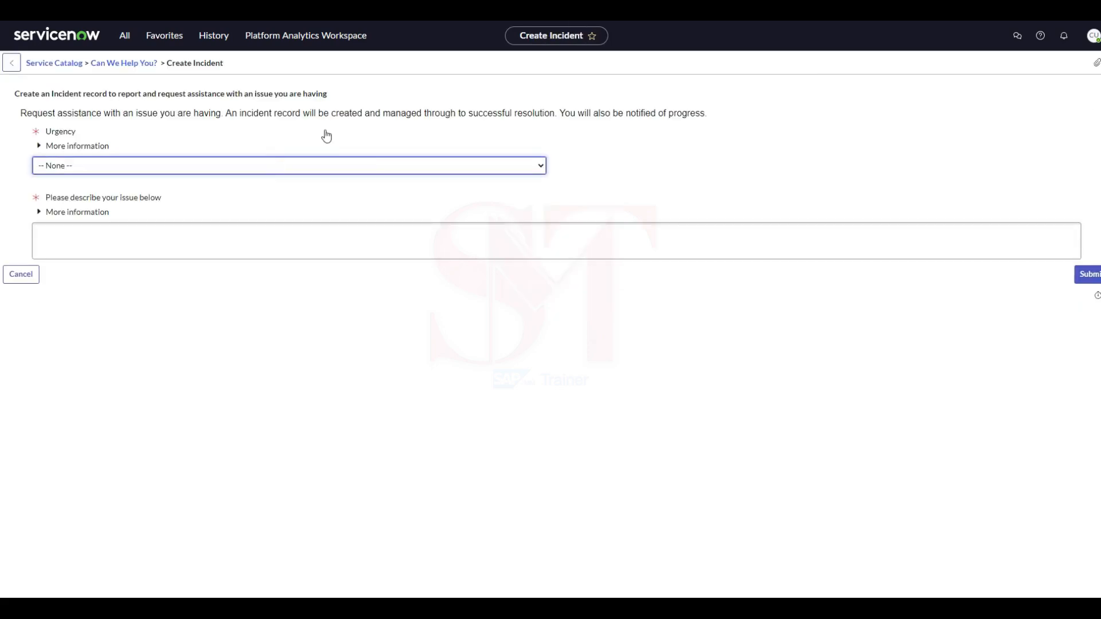
pyautogui.click(38, 147)
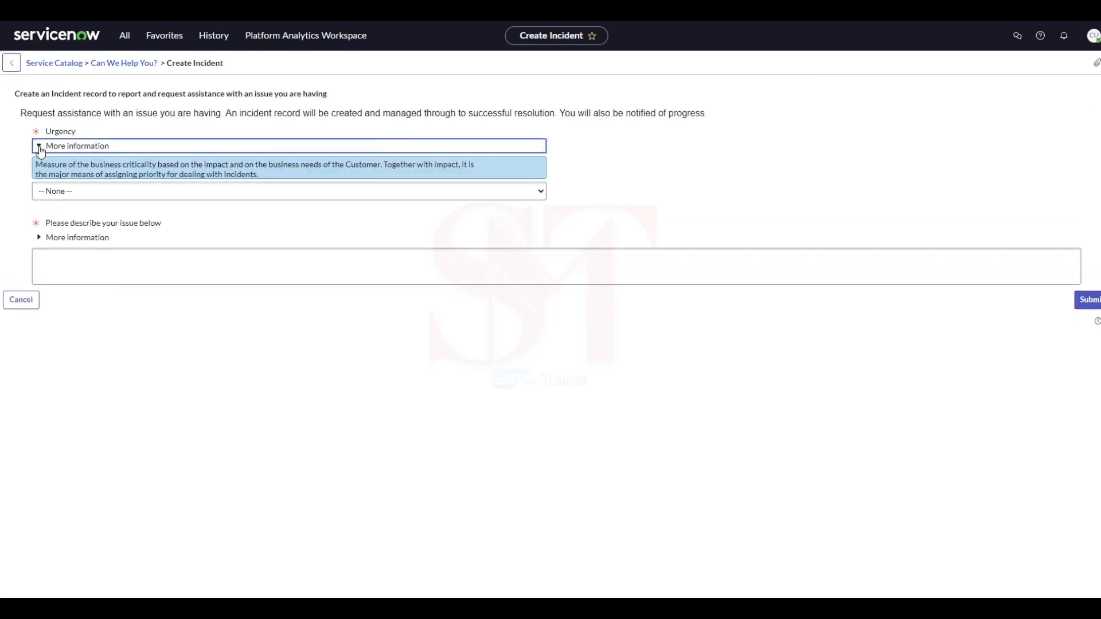
pyautogui.click(76, 196)
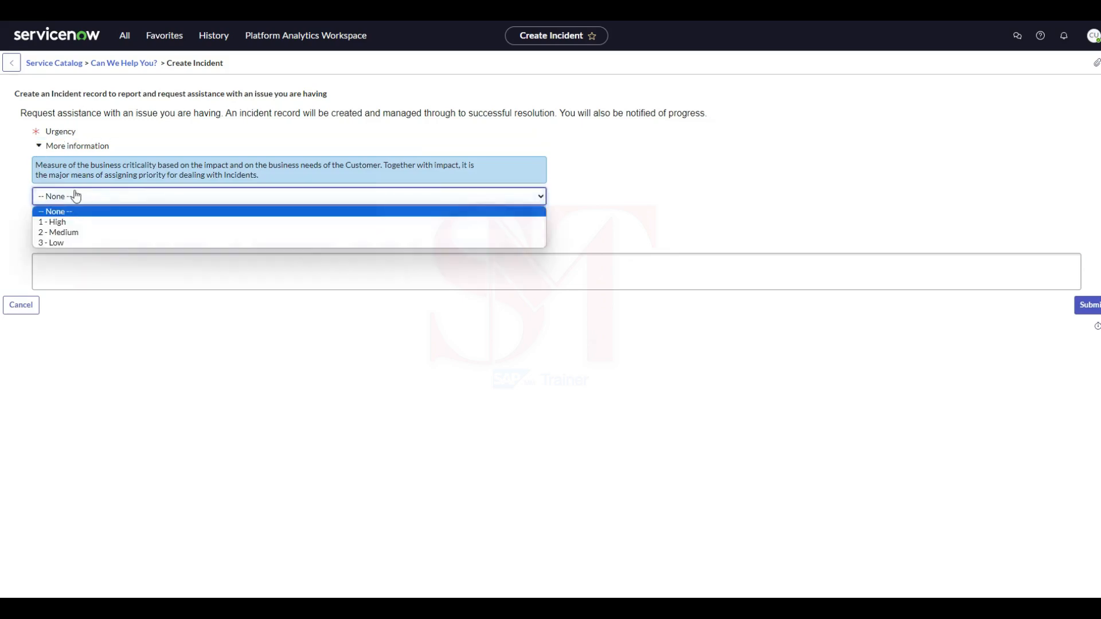
pyautogui.click(60, 225)
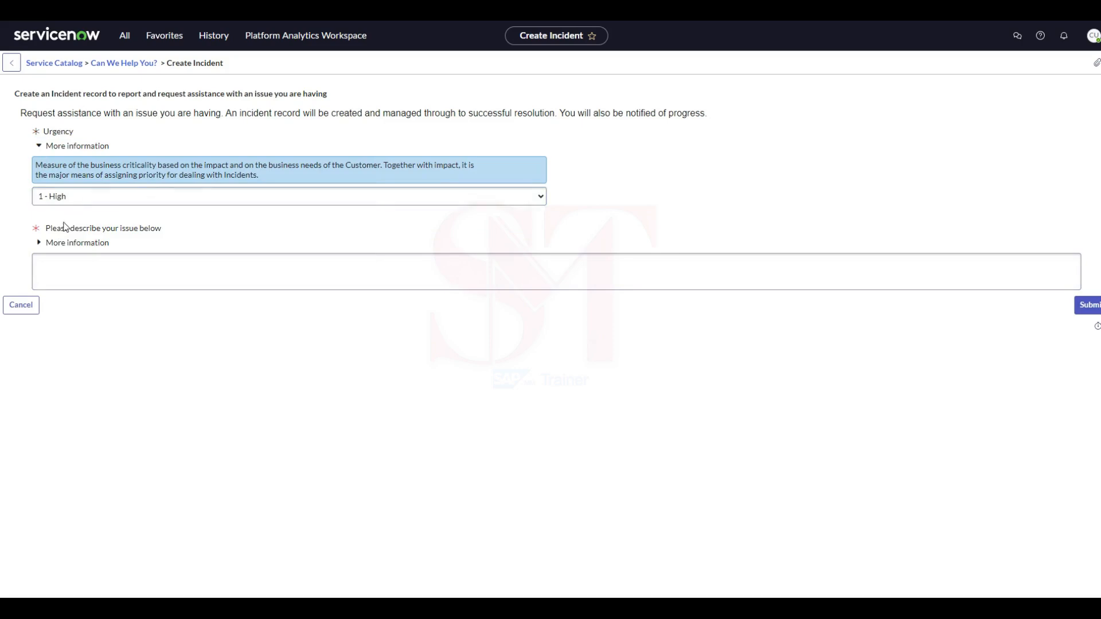
pyautogui.click(65, 197)
pyautogui.click(75, 229)
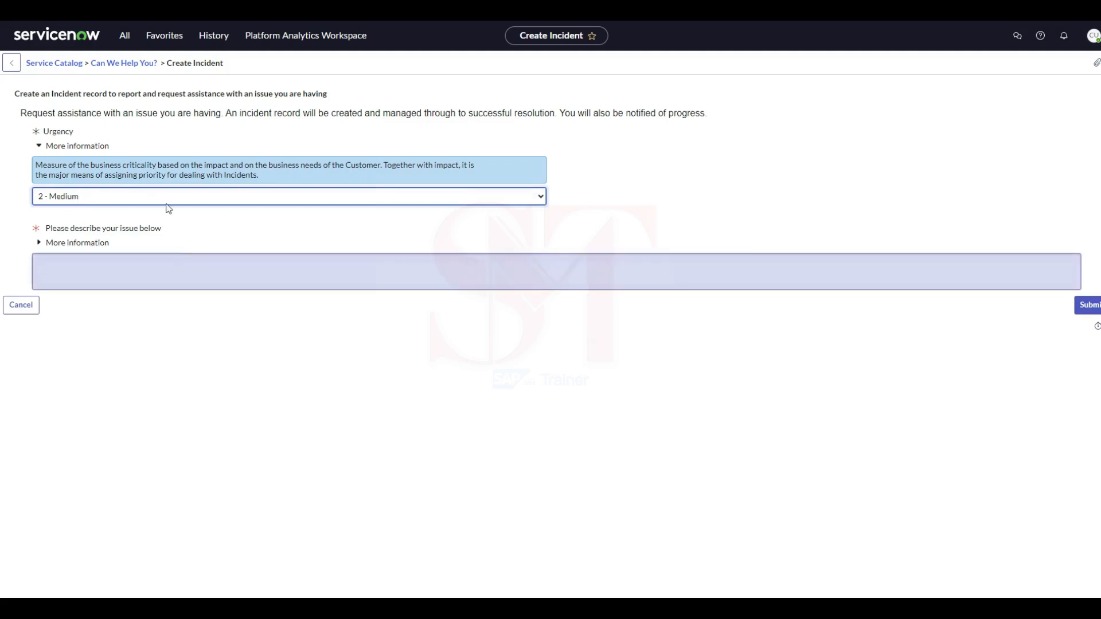
# Describe the issue as "Getting error while posting invoice for my CC : Invalid GL accoount".
pyautogui.click(90, 273)
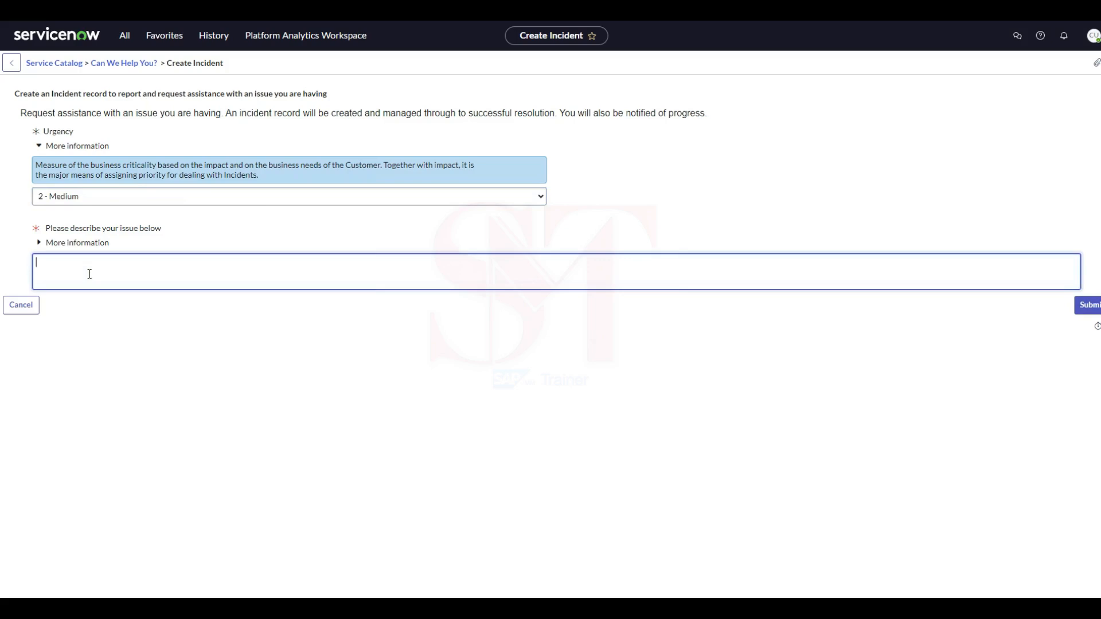
pyautogui.write('Getting error while posting')
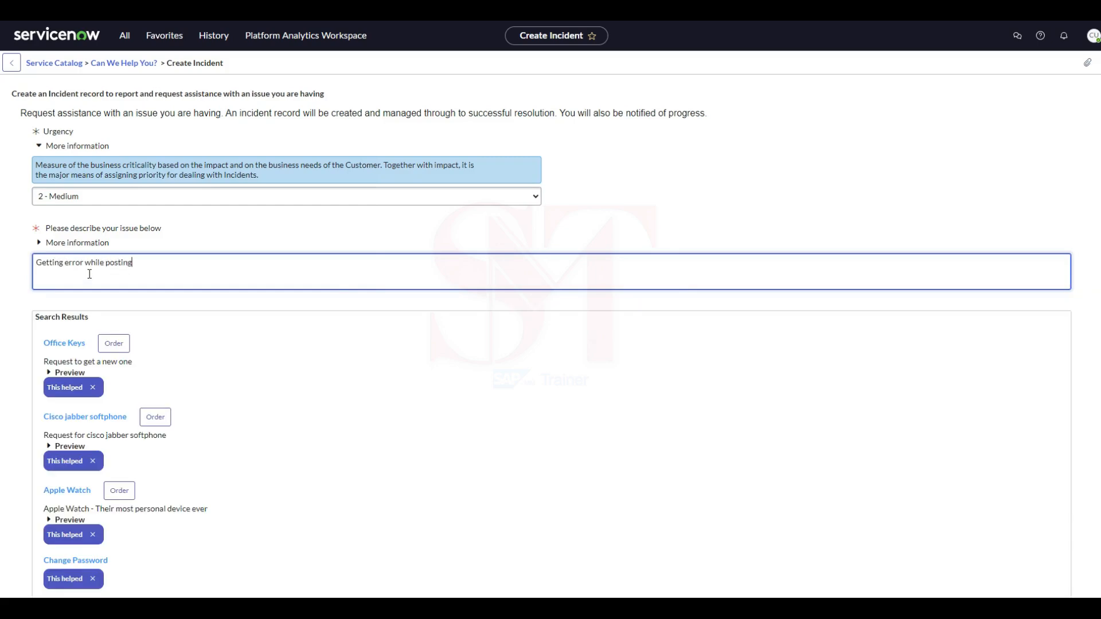
pyautogui.write(' invoice for my CC')
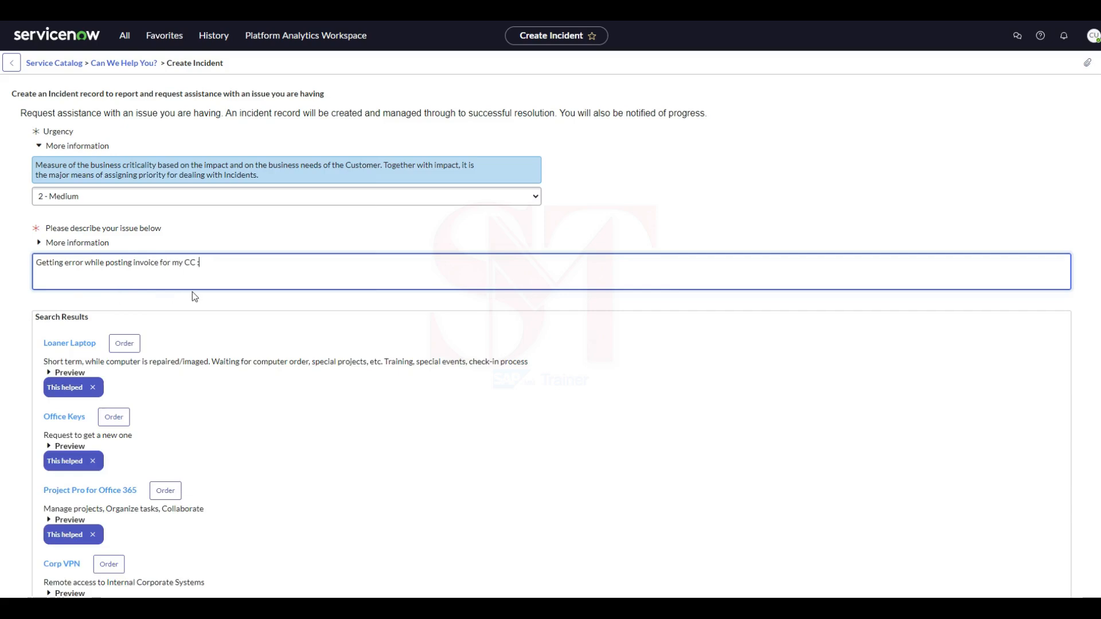
pyautogui.write(': Invalid GL accoount')
# Look through the suggested search results for the described issue and submit the incident.
pyautogui.scroll(-6, 205, 332)
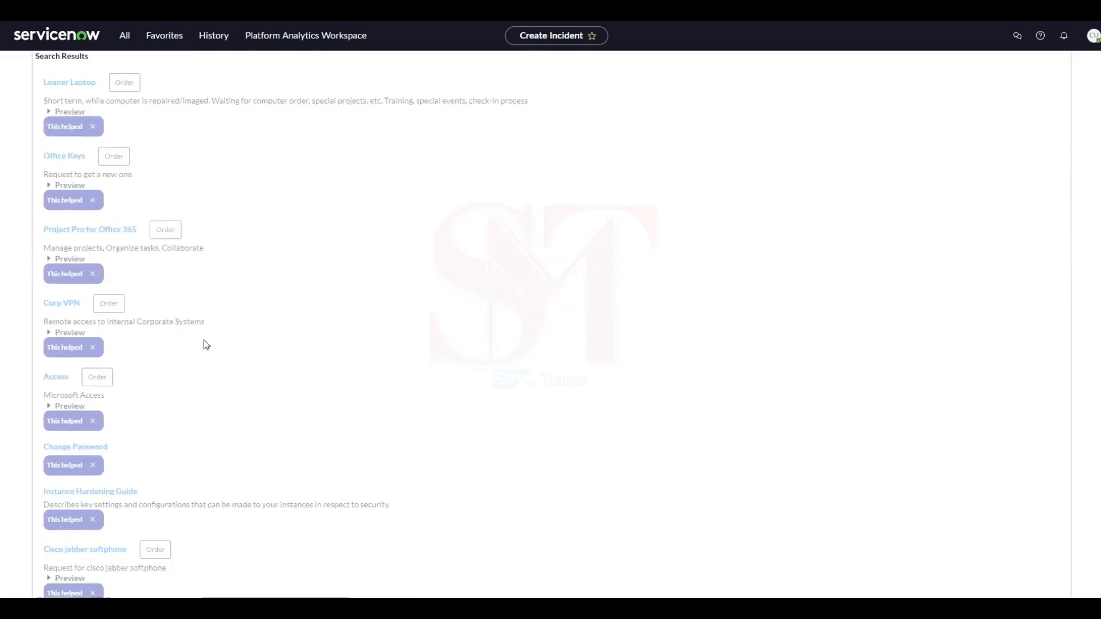
pyautogui.scroll(6, 588, 422)
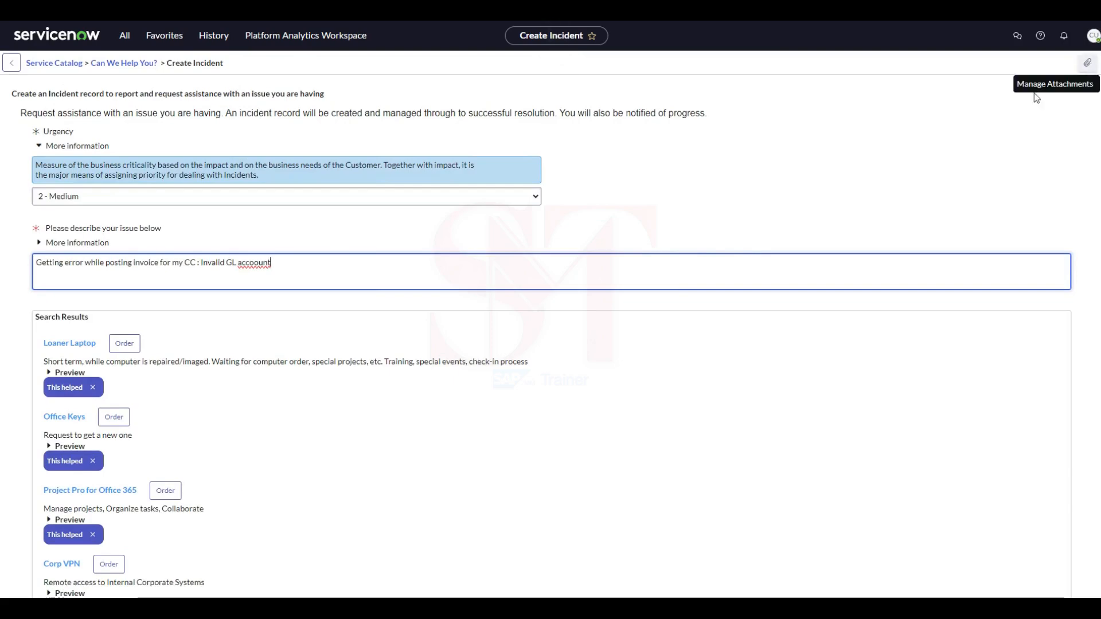
pyautogui.scroll(-6, 625, 358)
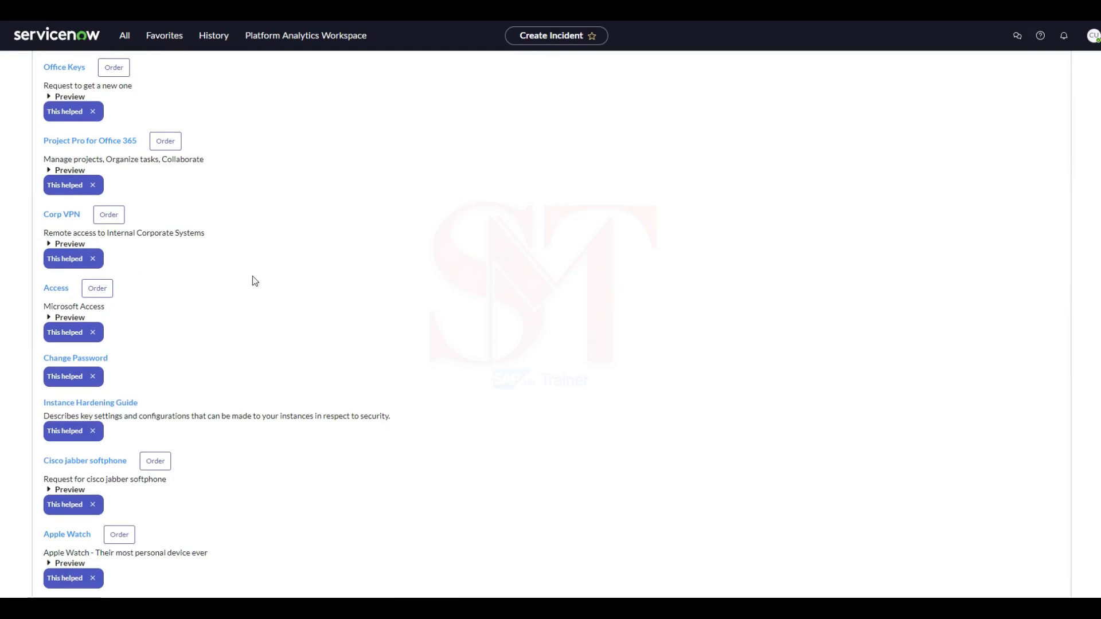
pyautogui.scroll(6, 589, 422)
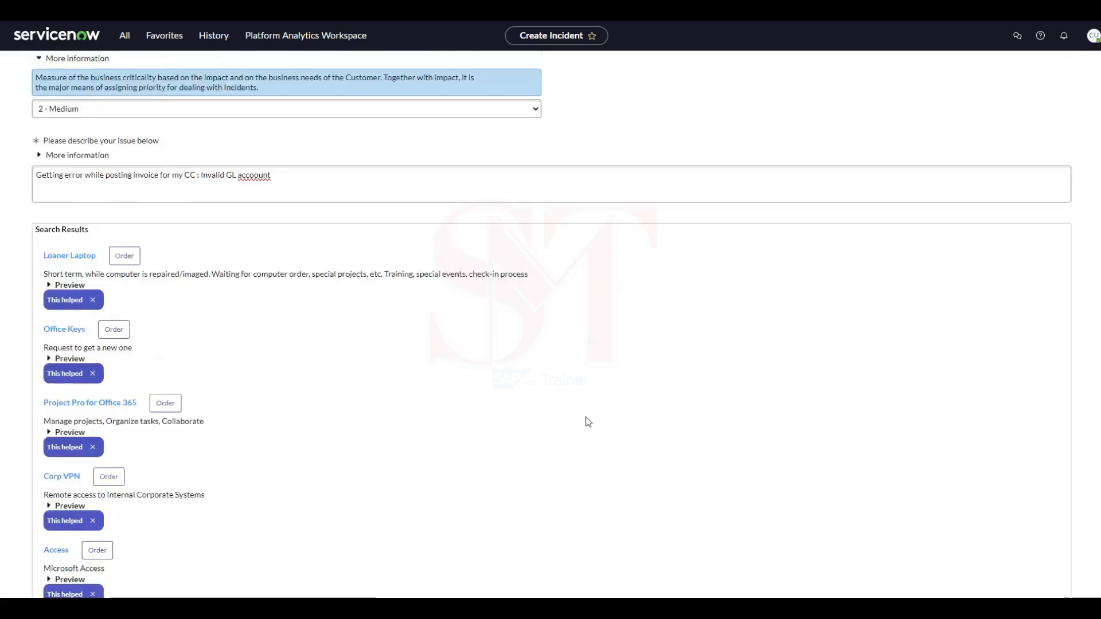
pyautogui.scroll(-6, 386, 344)
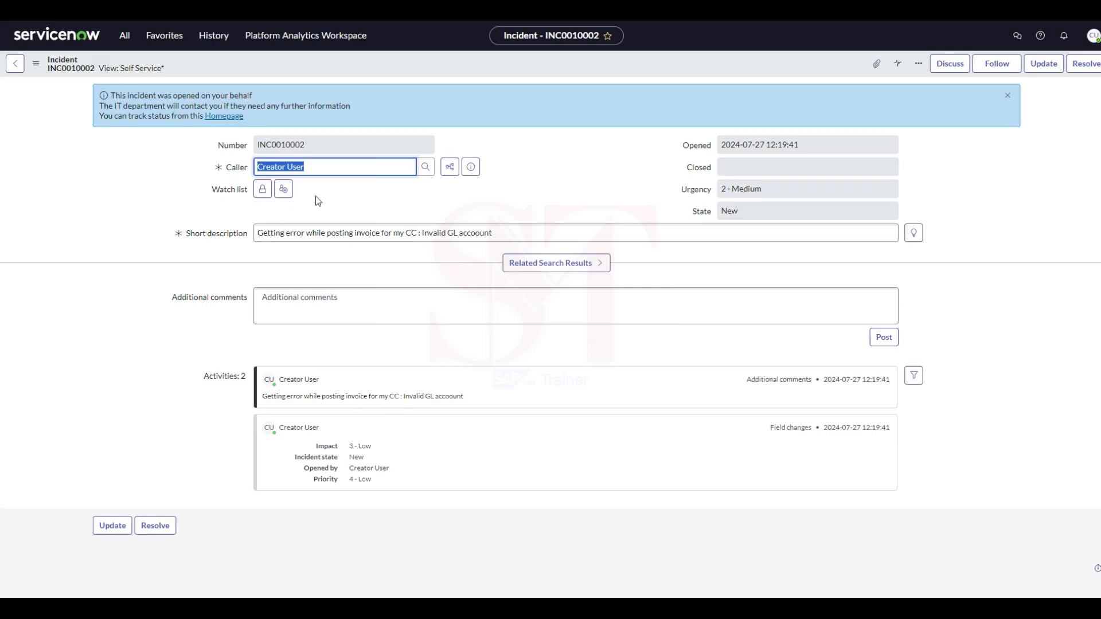
# Review the new invoice posting incident's number, short description, activity comment, urgency and closed date field.
pyautogui.click(359, 205)
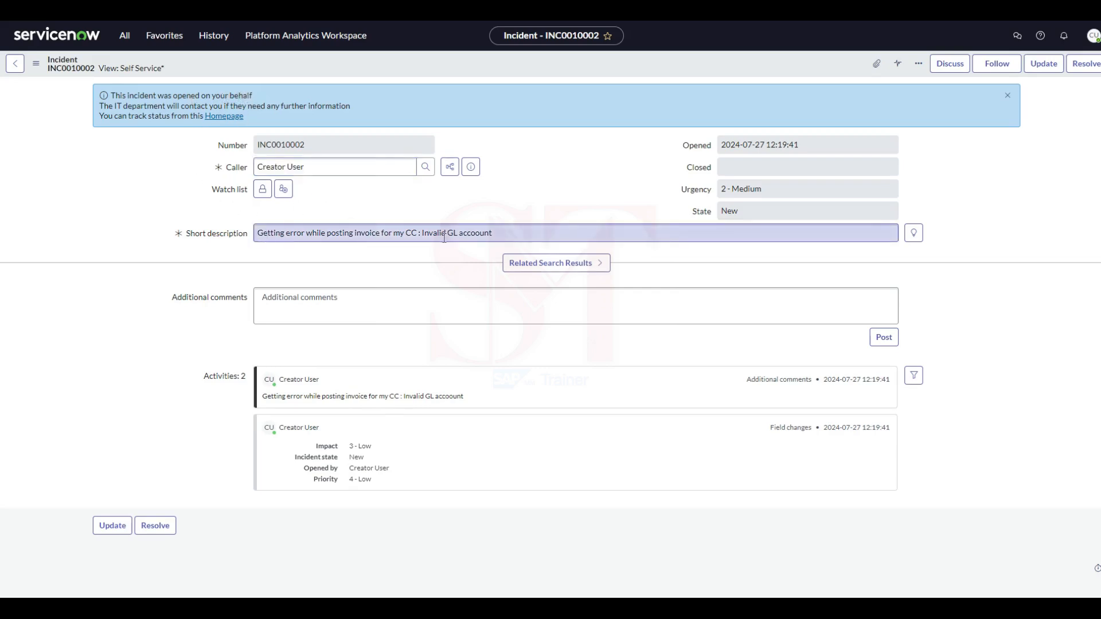
pyautogui.moveTo(270, 397); pyautogui.dragTo(507, 403)
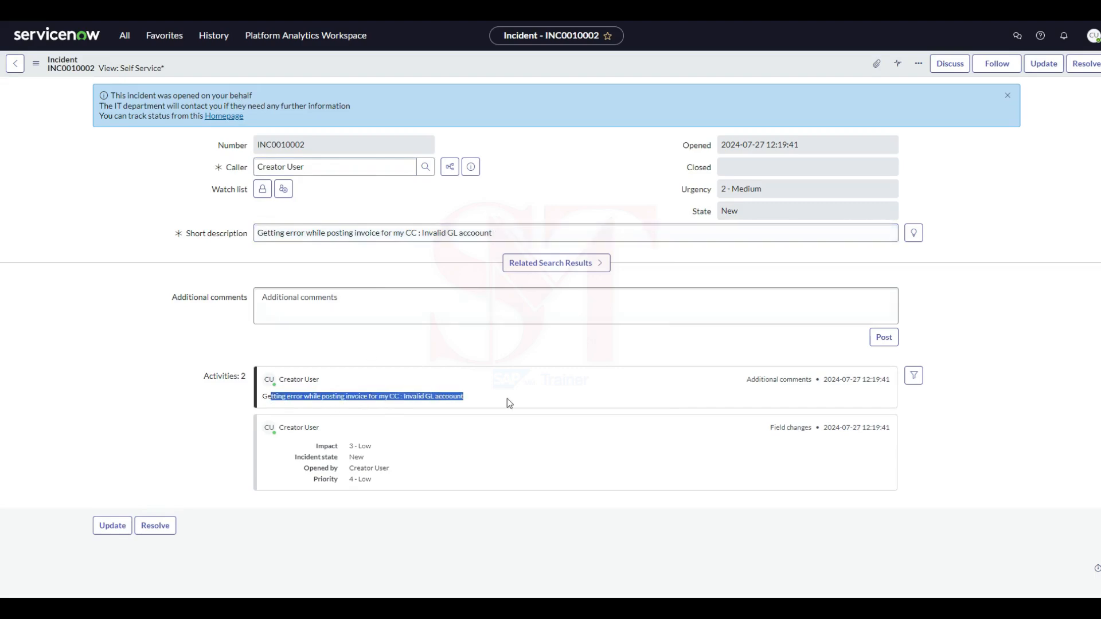
pyautogui.click(143, 433)
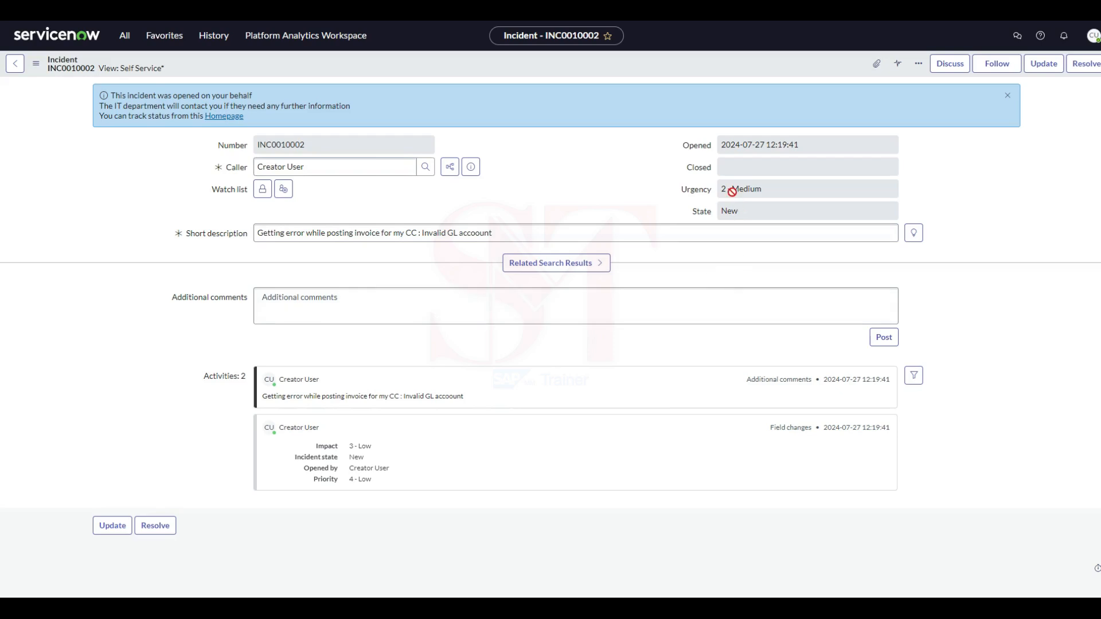
pyautogui.click(756, 184)
pyautogui.click(605, 170)
pyautogui.click(763, 166)
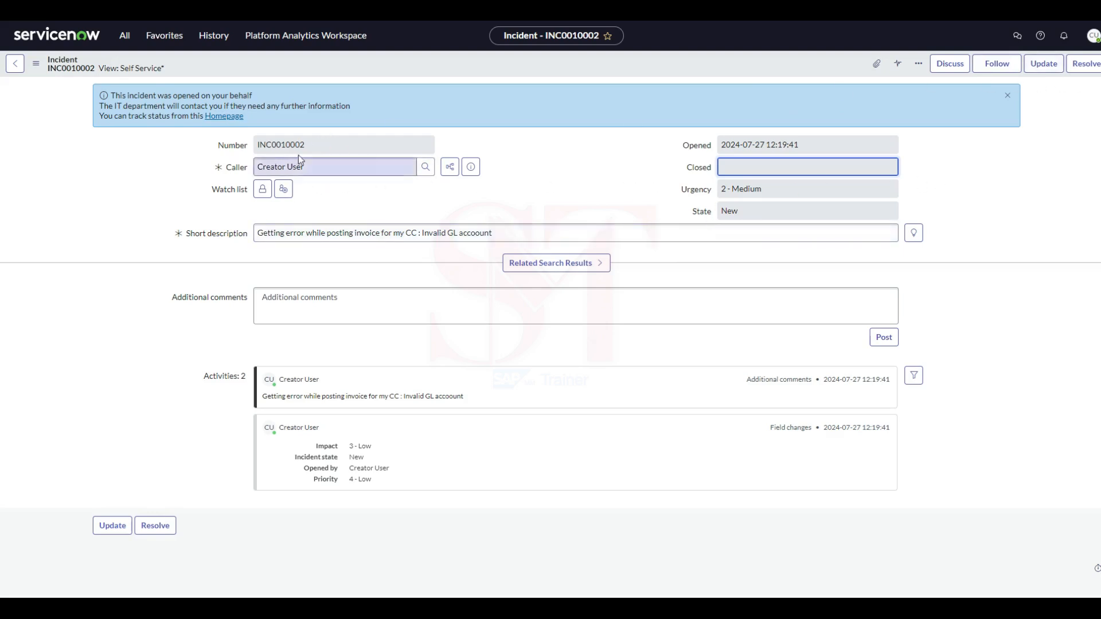
pyautogui.moveTo(312, 144); pyautogui.dragTo(213, 153)
pyautogui.click(539, 169)
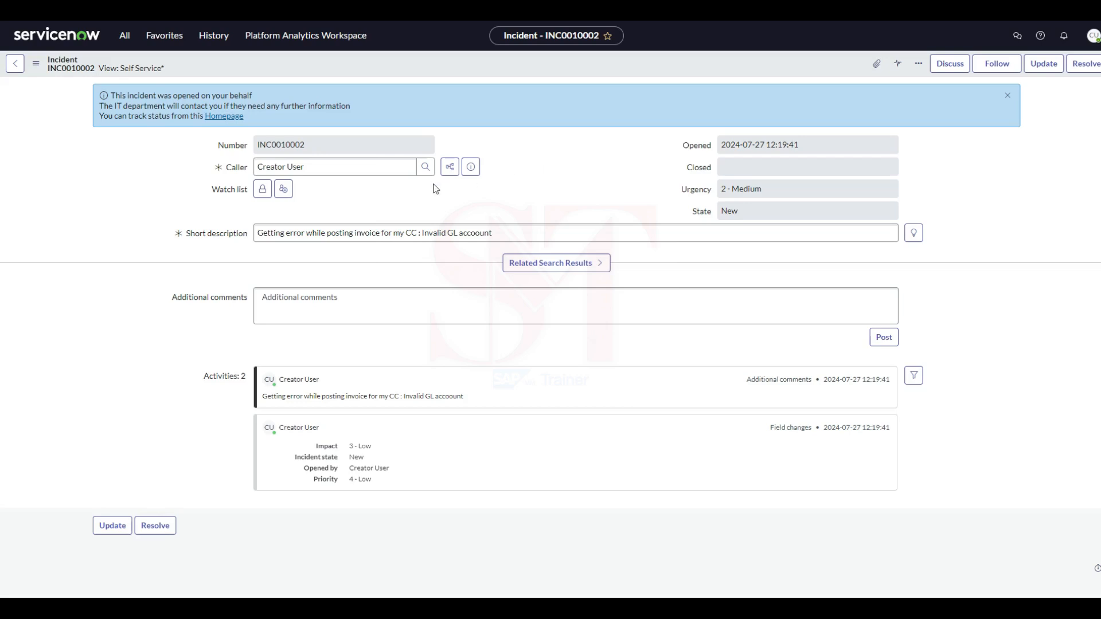
# Open the second request from My Requests and open its Install Software requested item.
pyautogui.click(131, 38)
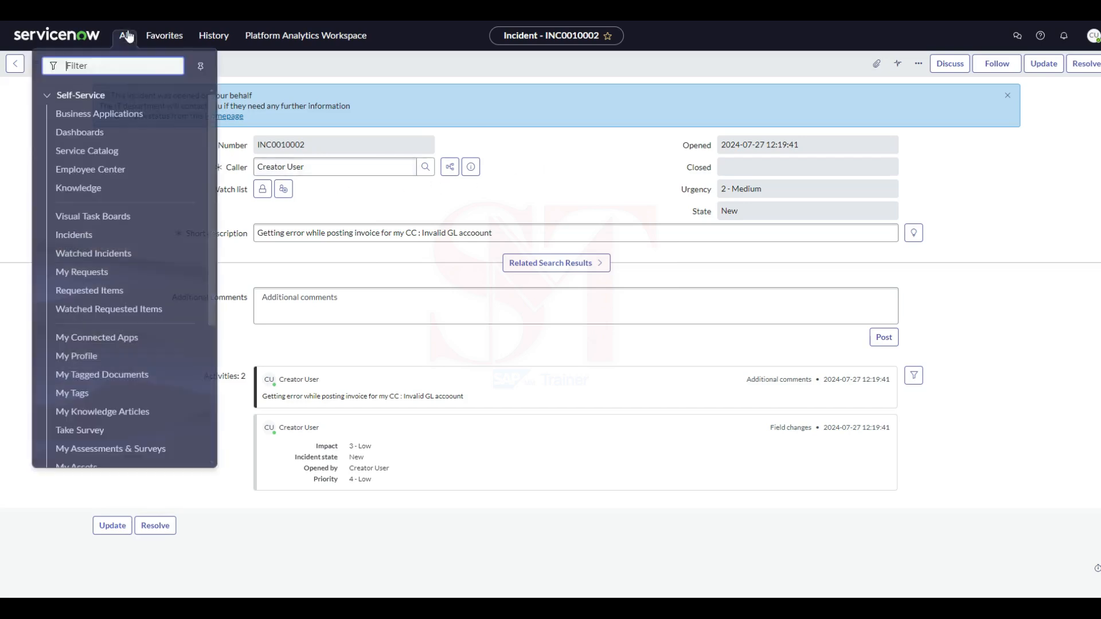
pyautogui.click(83, 270)
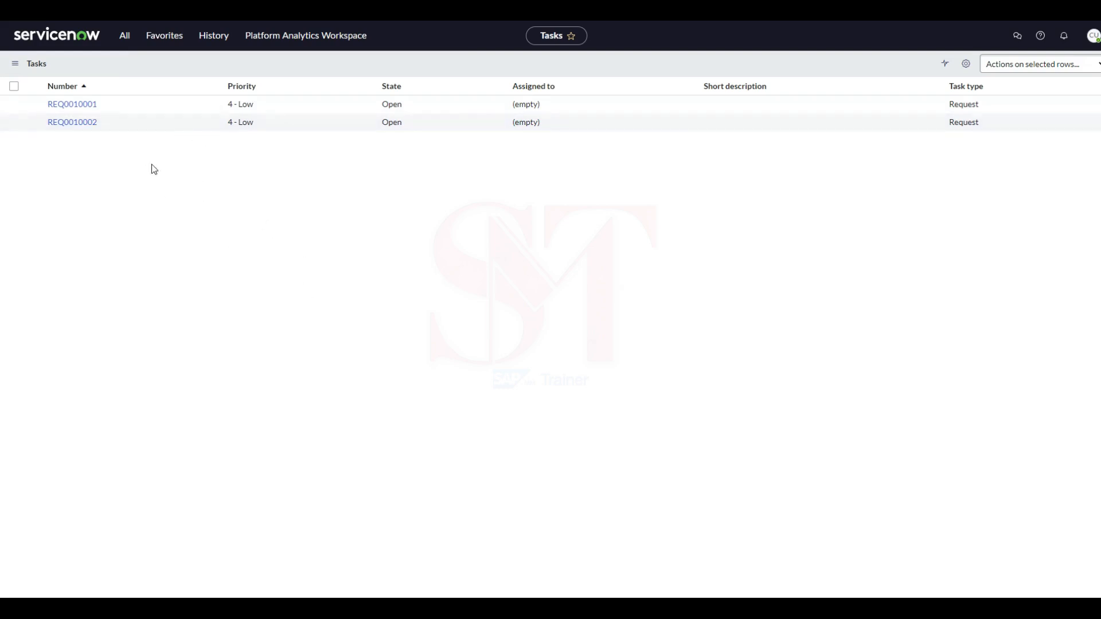
pyautogui.click(76, 126)
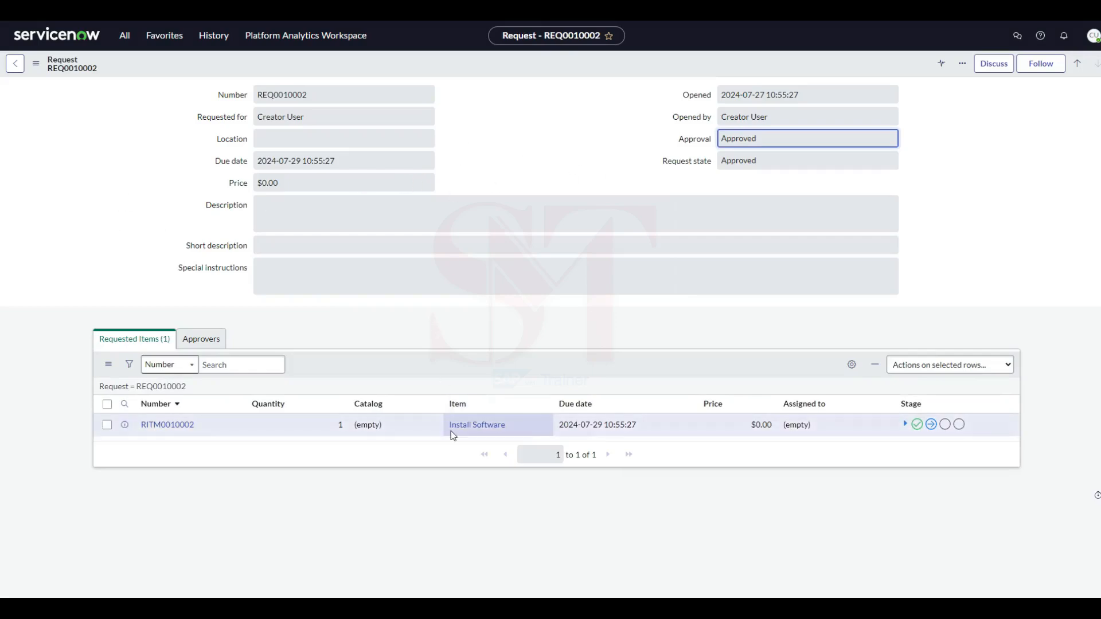
pyautogui.click(168, 430)
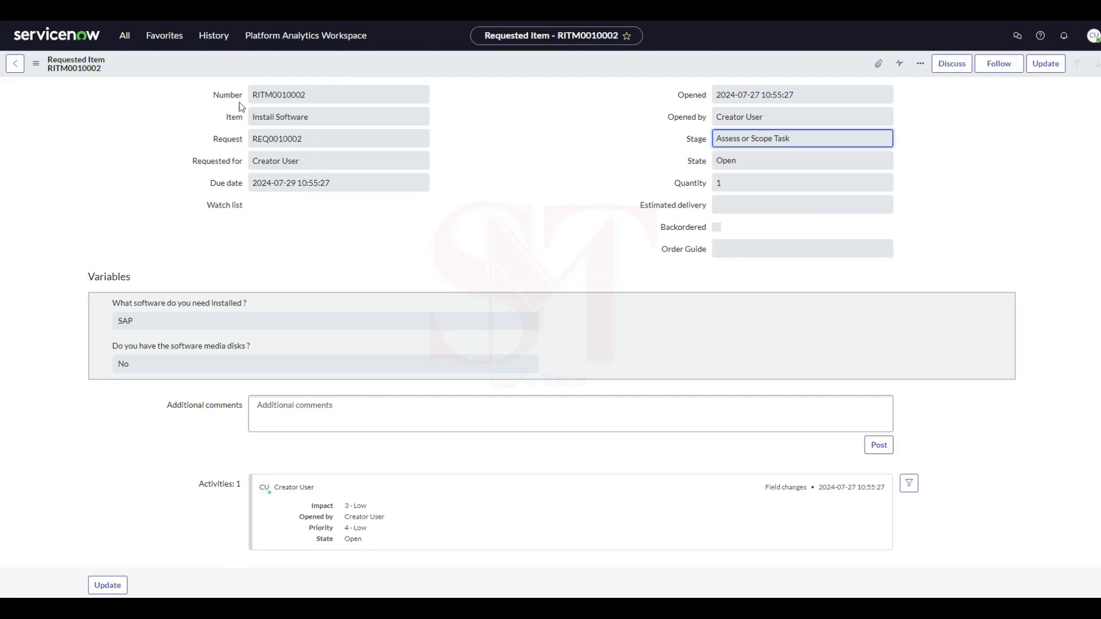
# Review the requested item's name, requested software and activity, and show its approvers.
pyautogui.moveTo(326, 118); pyautogui.dragTo(228, 121)
pyautogui.click(279, 212)
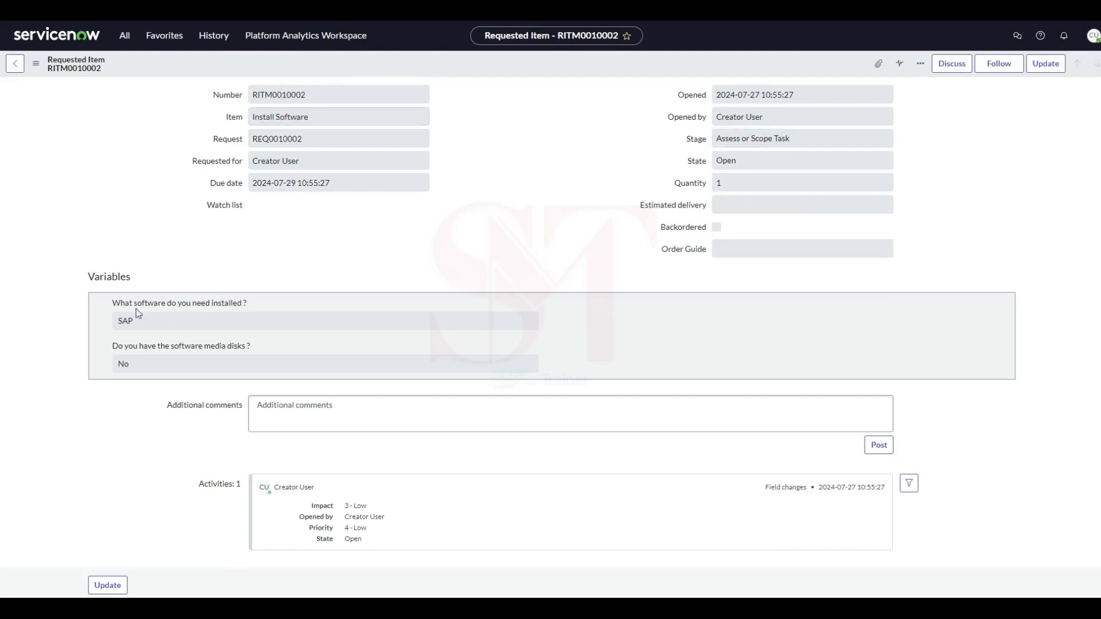
pyautogui.moveTo(136, 322); pyautogui.dragTo(107, 332)
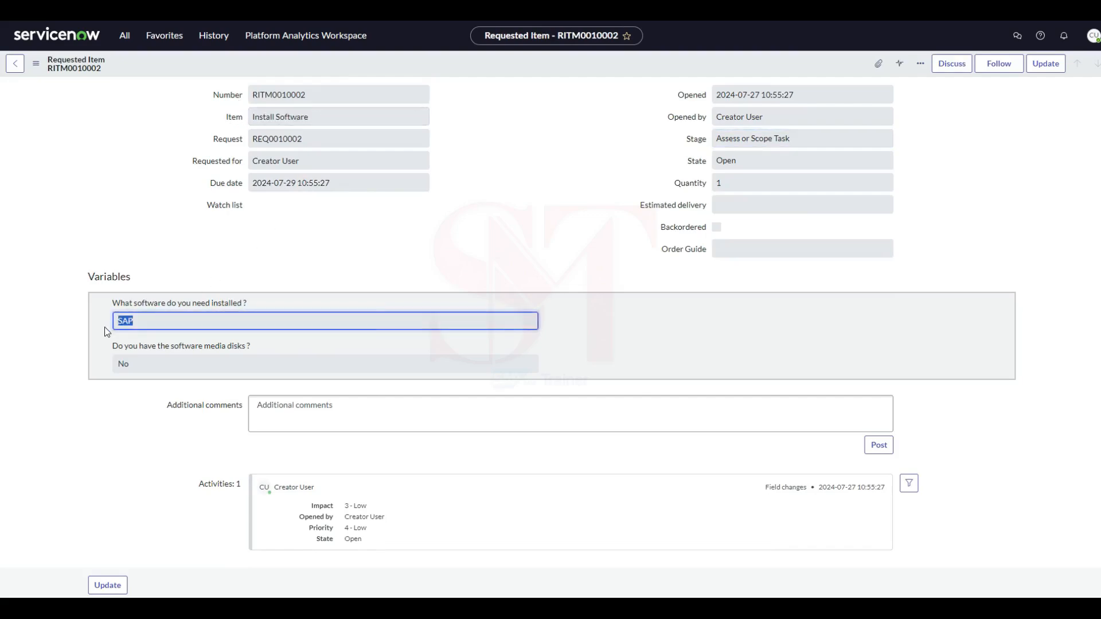
pyautogui.click(236, 257)
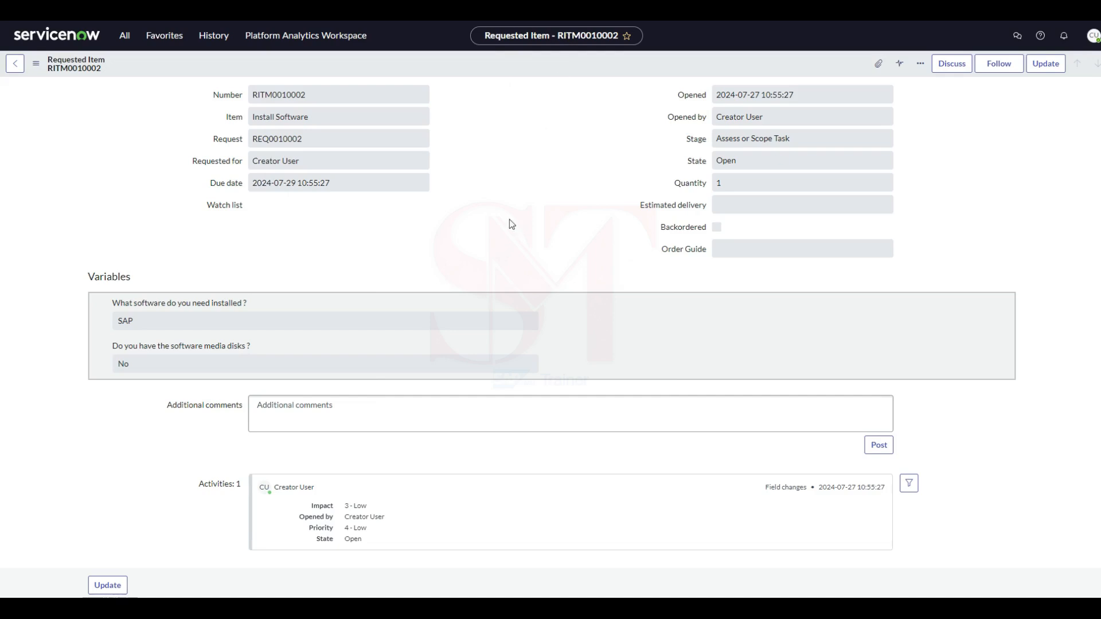
pyautogui.scroll(-3, 386, 256)
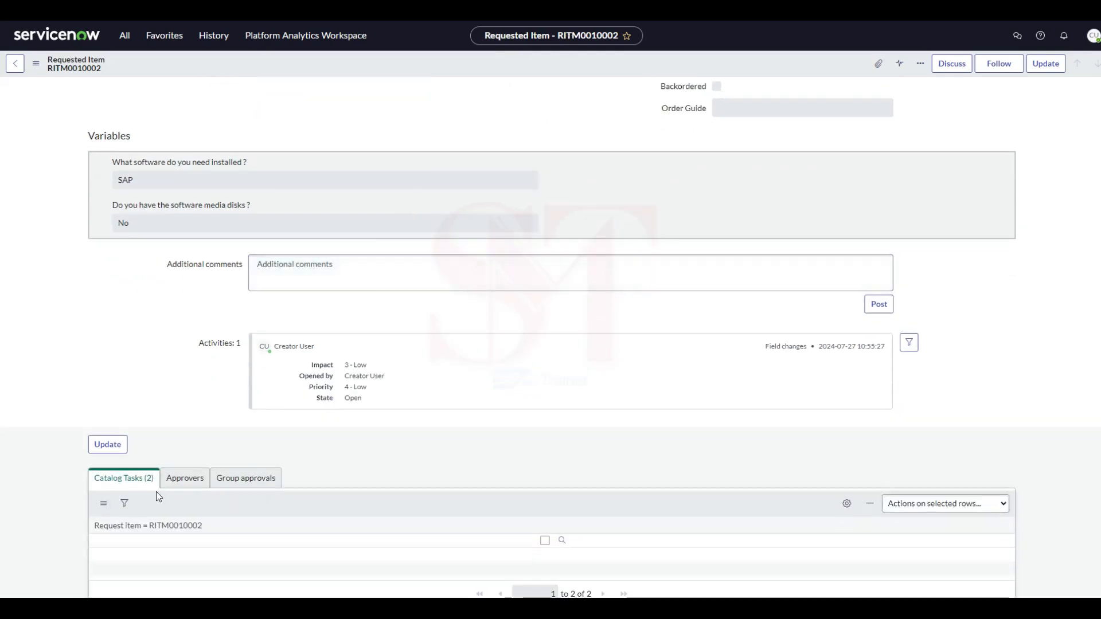
pyautogui.click(192, 485)
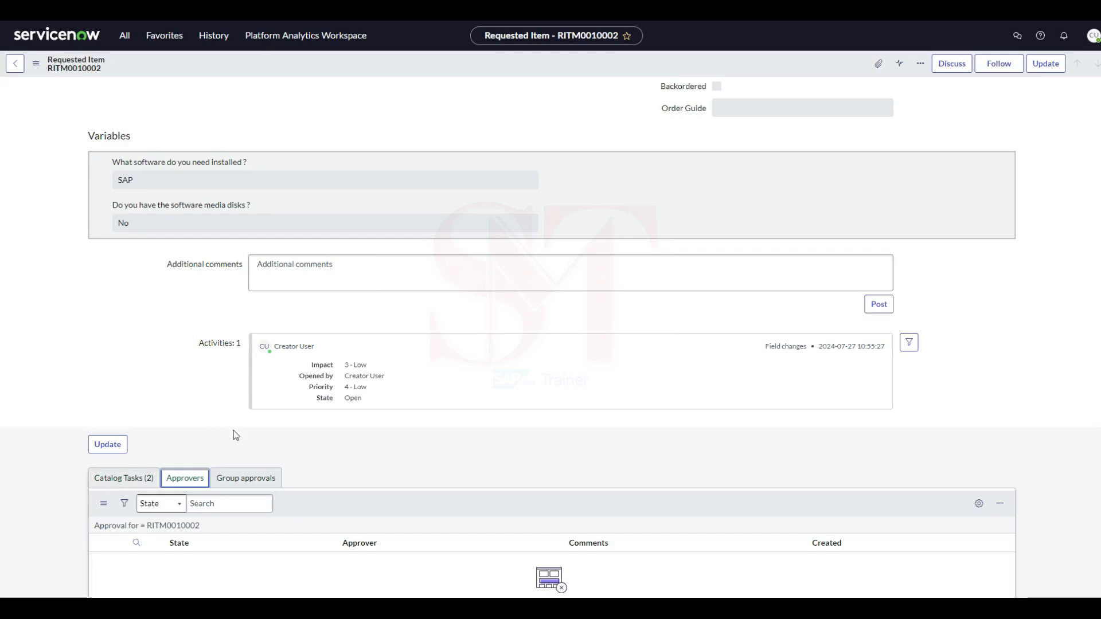
# Check the requested item's group approvals and approvers, and show its catalog tasks again.
pyautogui.click(318, 462)
pyautogui.click(246, 482)
pyautogui.click(182, 485)
pyautogui.click(137, 488)
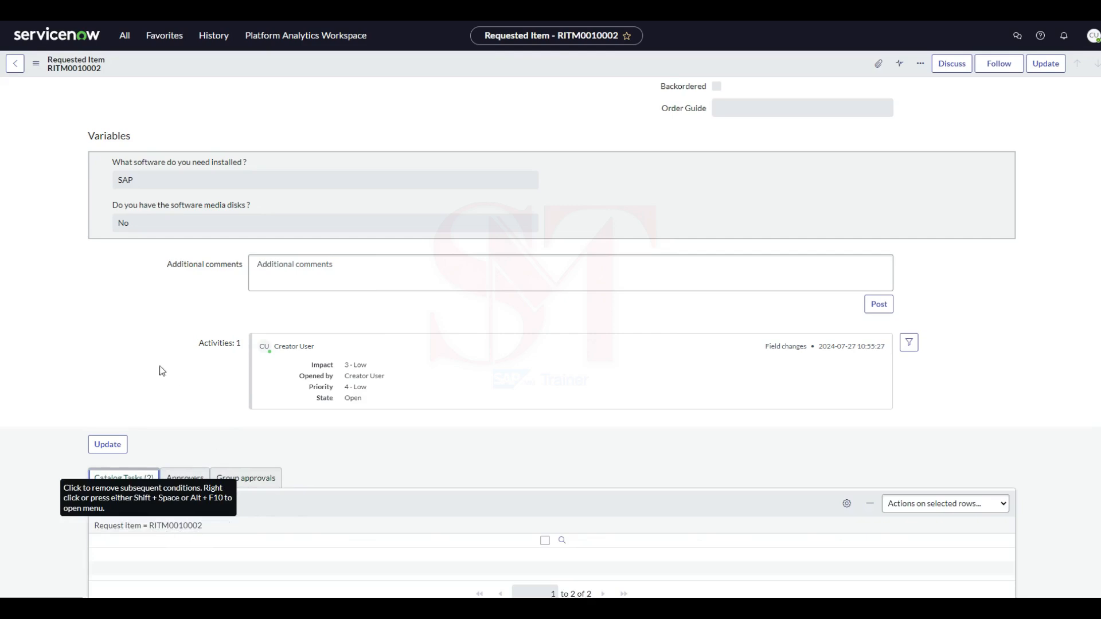
# Review the requested item's quantity, state and opening details, and its answers about the requested software and media disks.
pyautogui.scroll(3, 153, 374)
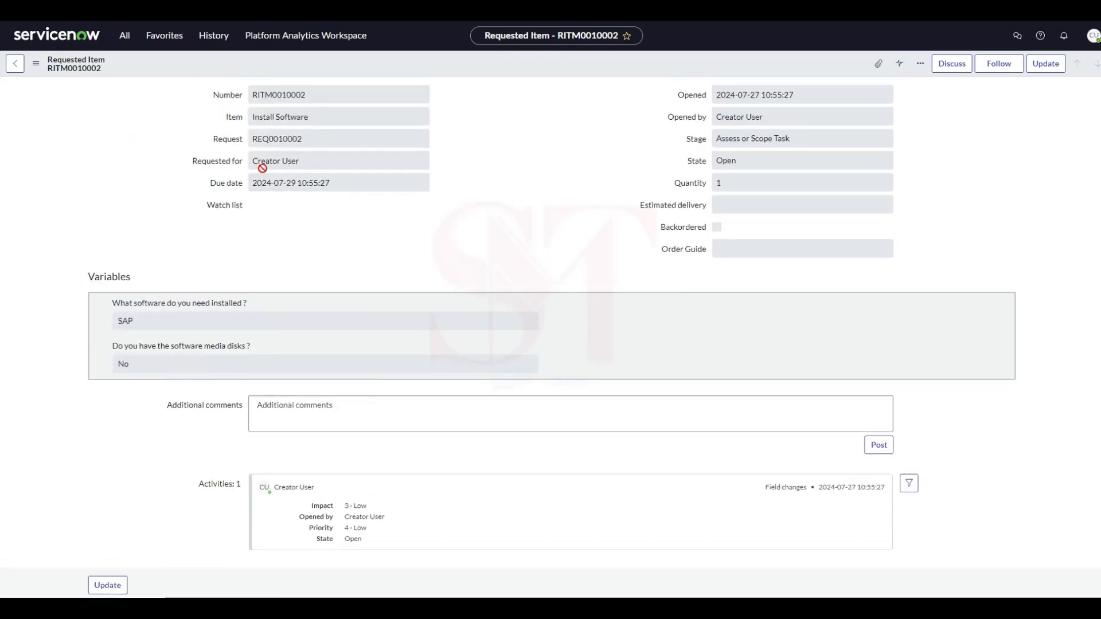
pyautogui.doubleClick(724, 184)
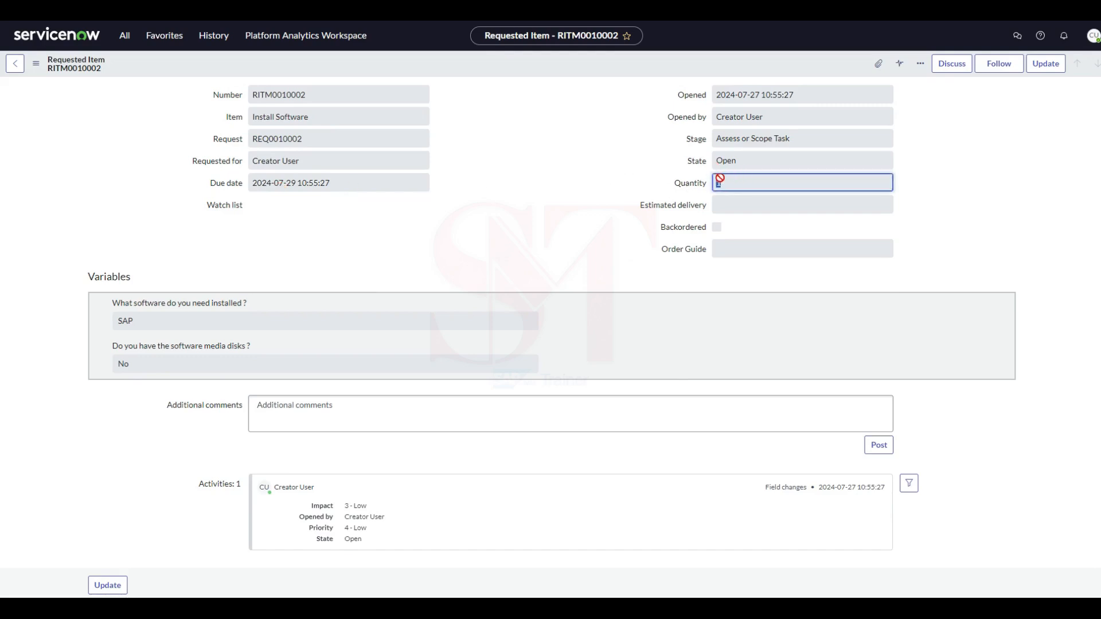
pyautogui.hotkey('shift', 'Tab')
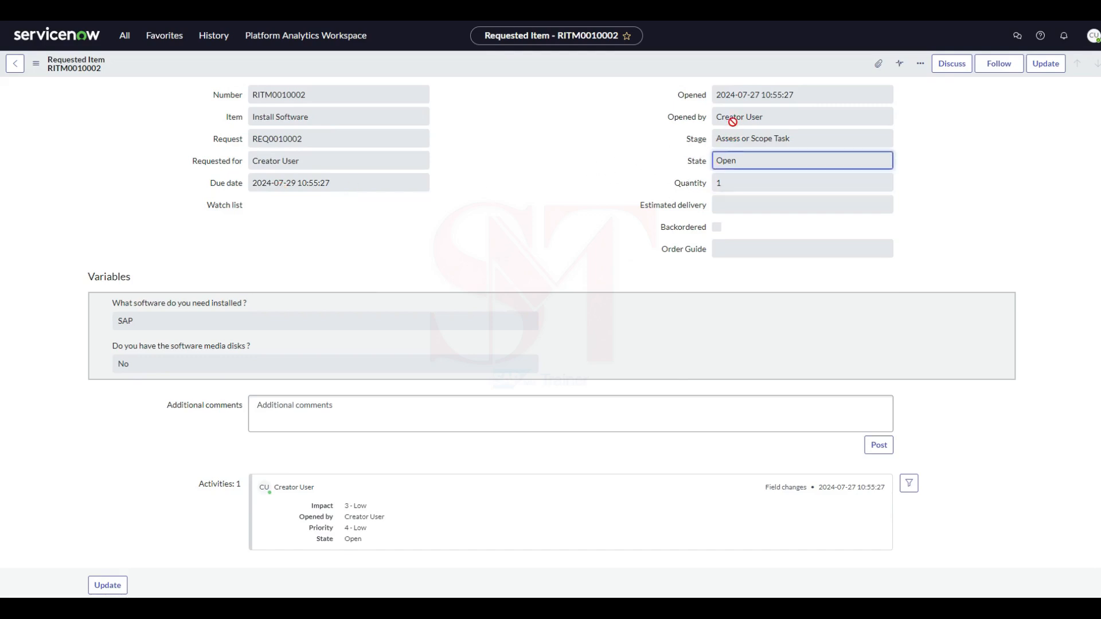
pyautogui.scroll(-2, 344, 224)
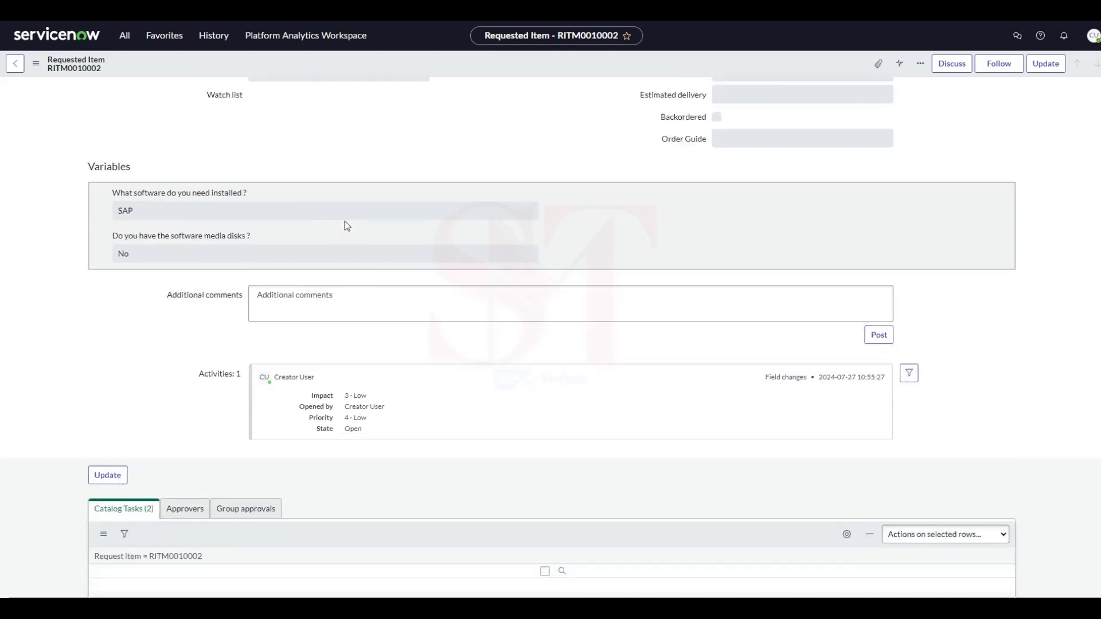
pyautogui.scroll(-1, 346, 226)
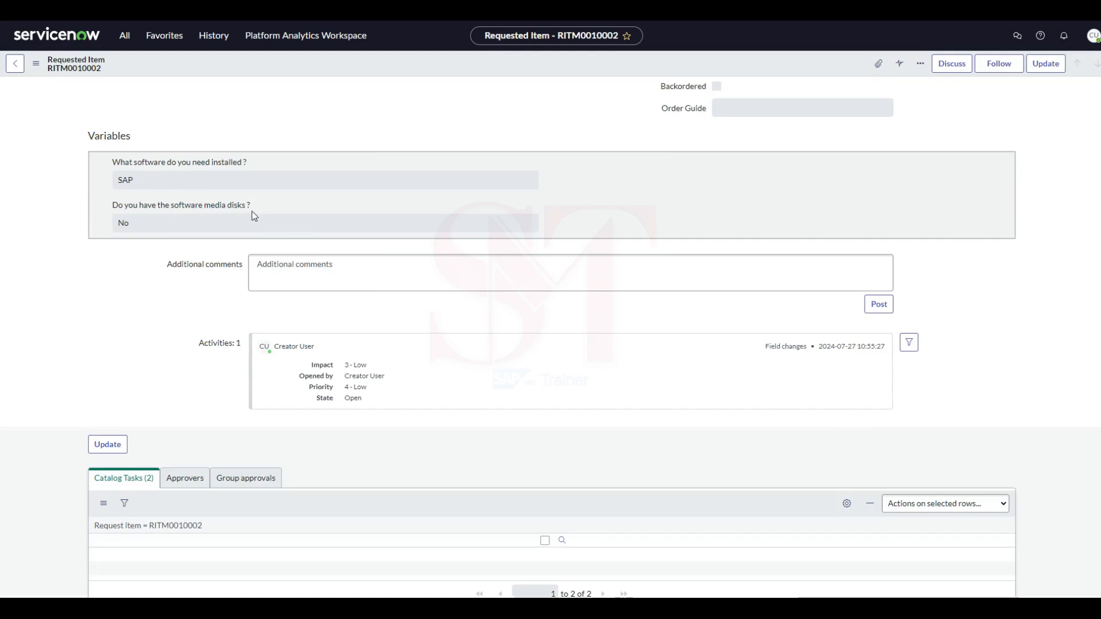
pyautogui.moveTo(140, 222); pyautogui.dragTo(84, 229)
pyautogui.press('Tab')
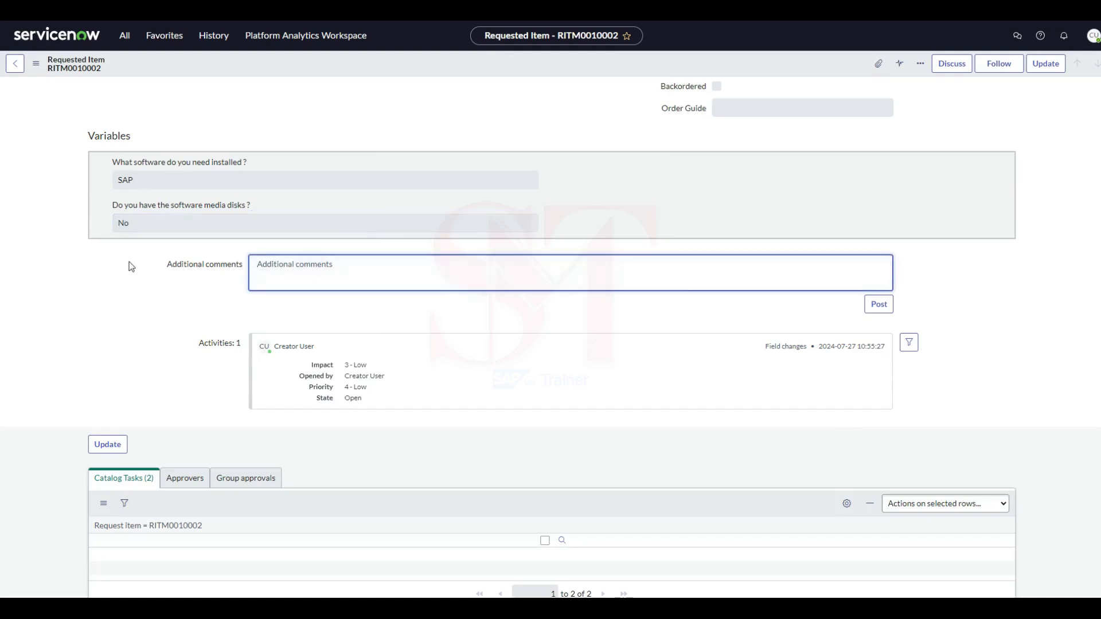
pyautogui.scroll(2, 344, 324)
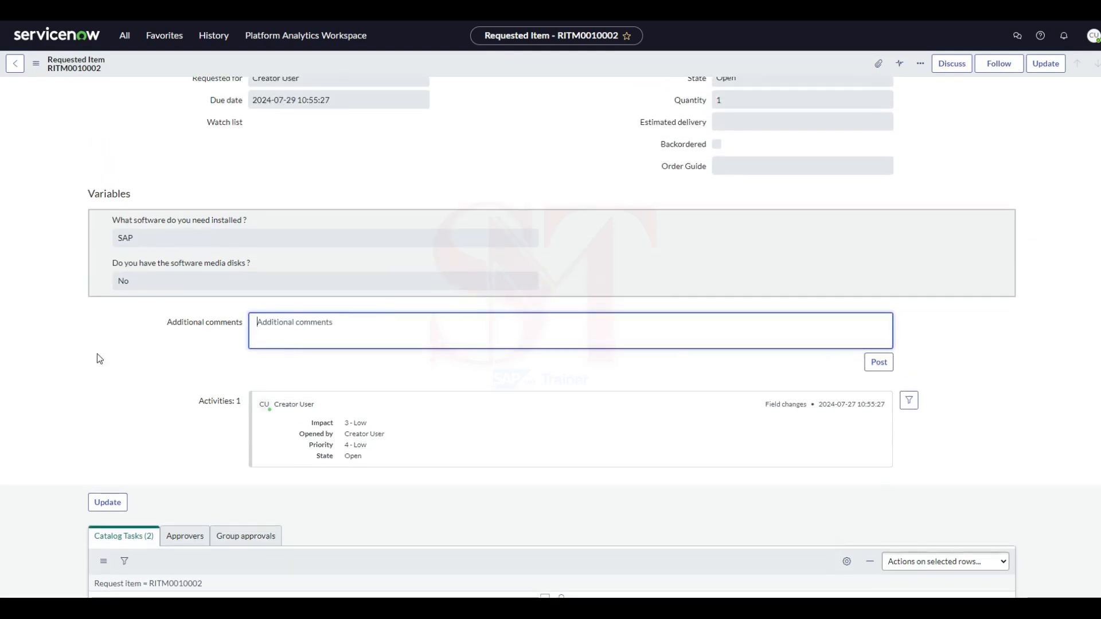
pyautogui.scroll(3, 109, 369)
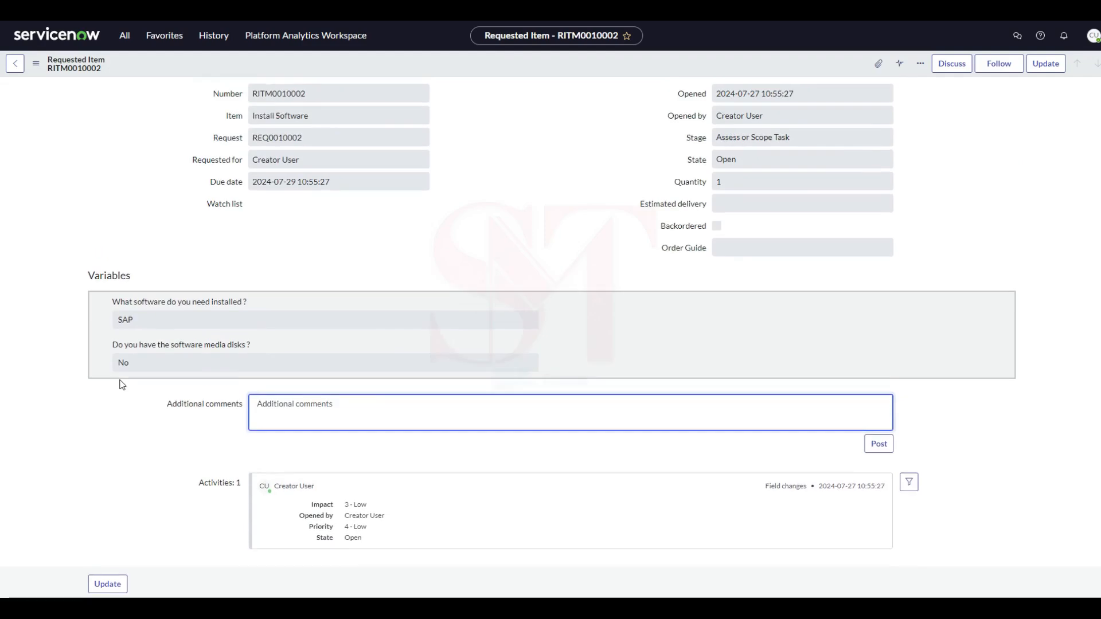
# Return to the list of open requests and search the application navigator for "change".
pyautogui.click(17, 67)
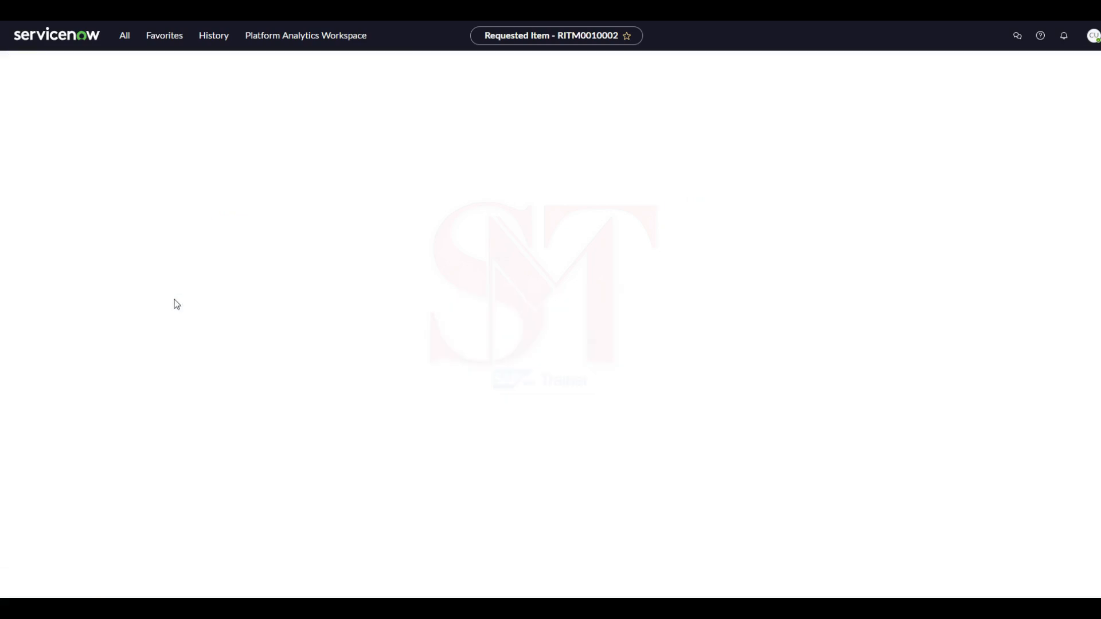
pyautogui.click(15, 63)
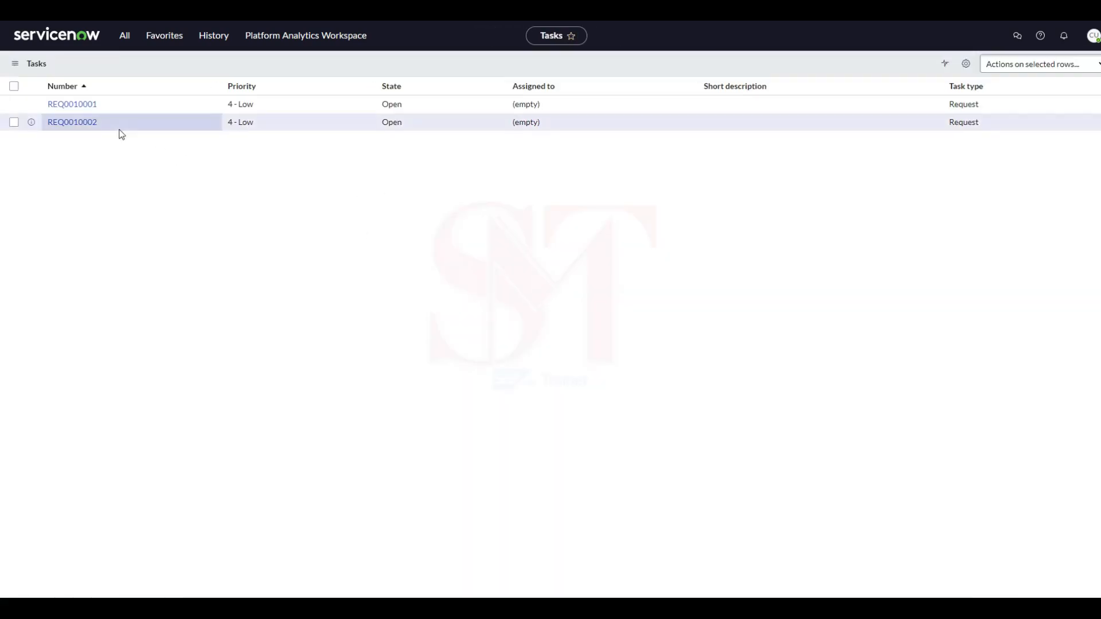
pyautogui.click(123, 36)
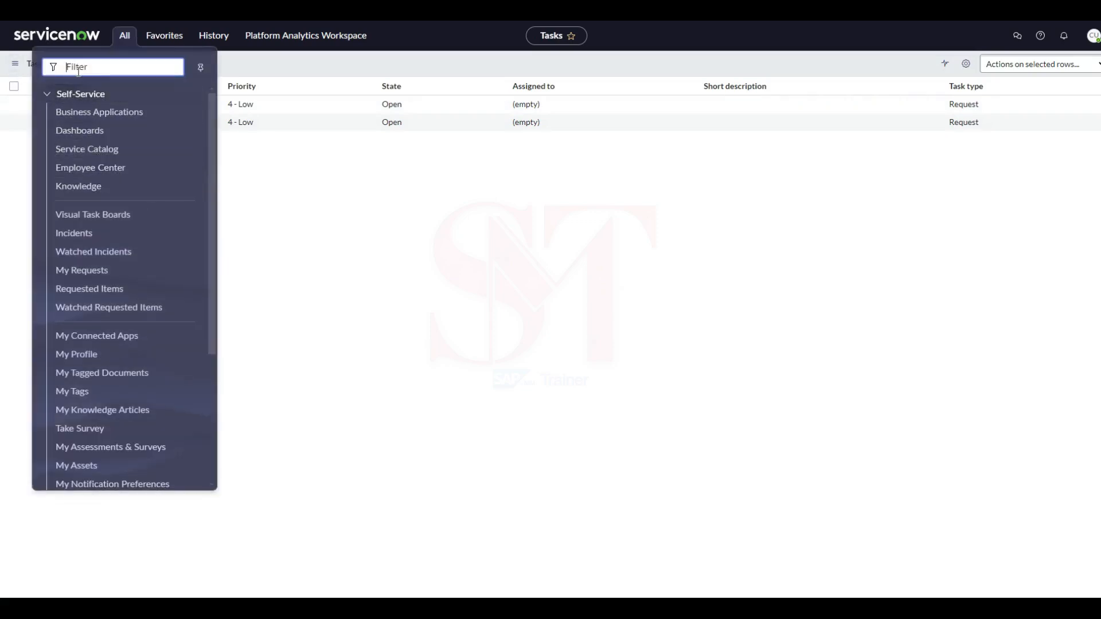
pyautogui.write('change')
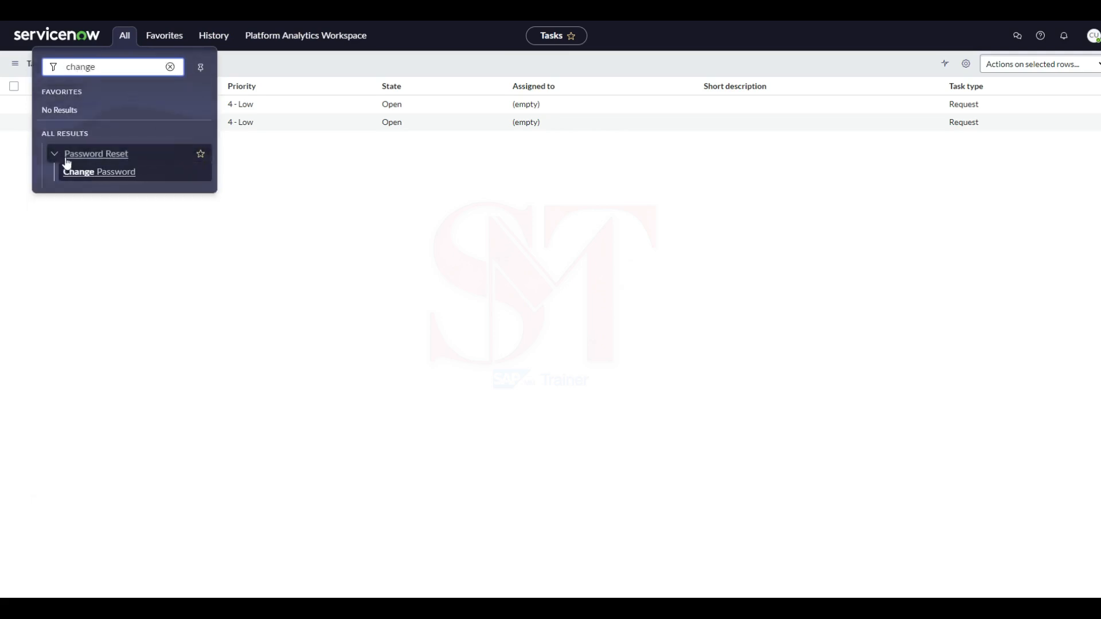
pyautogui.click(504, 216)
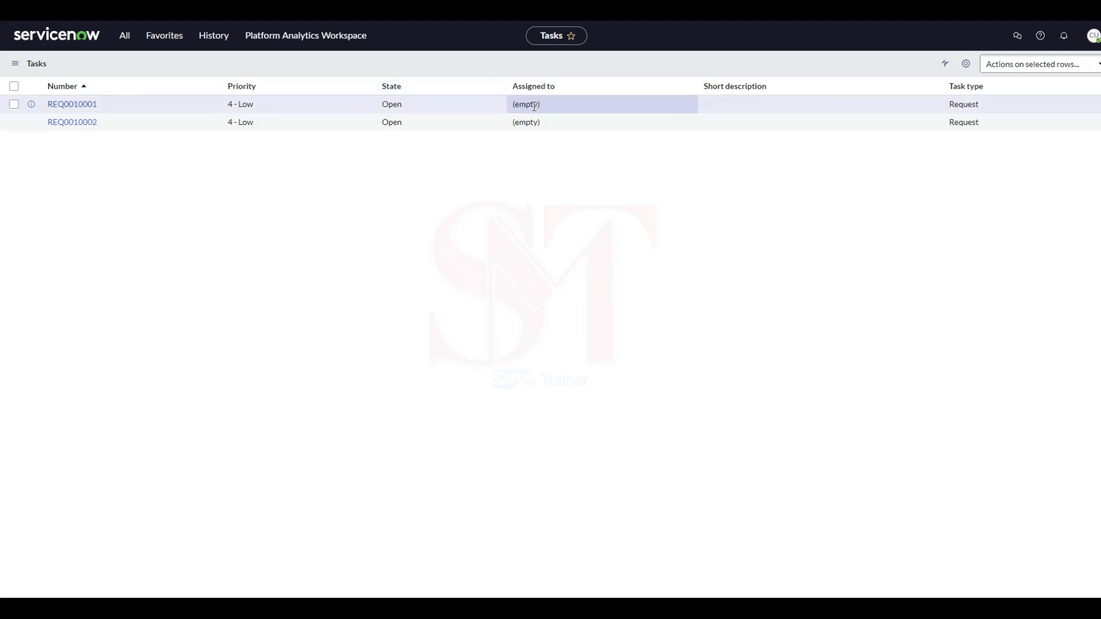
# Check the Assigned to values of both open requests in the task list.
pyautogui.moveTo(508, 105); pyautogui.dragTo(558, 111)
pyautogui.click(529, 162)
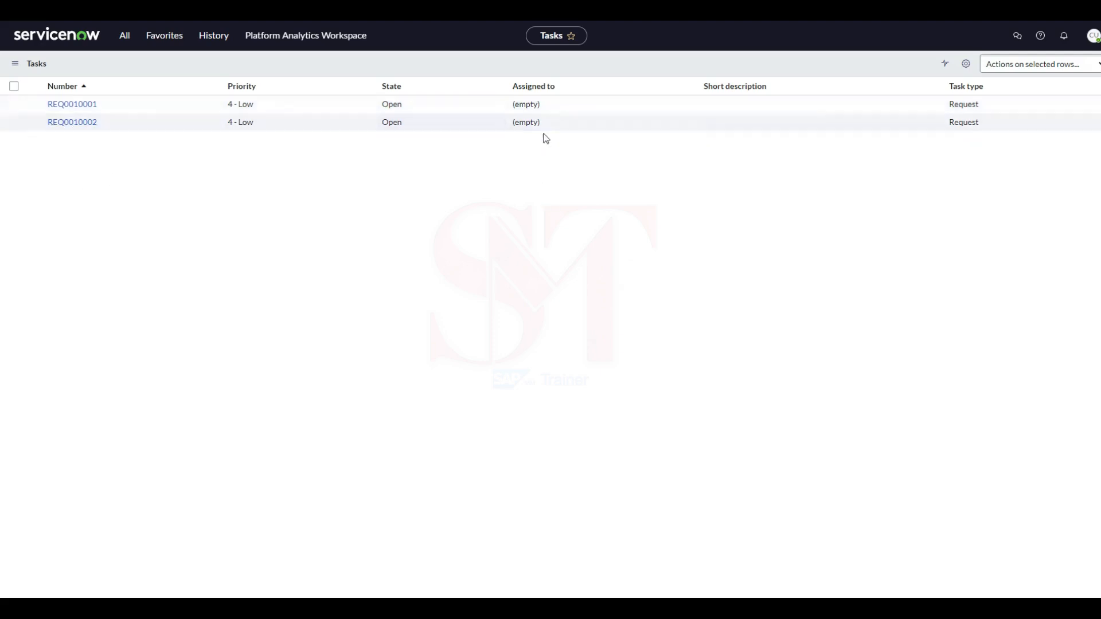
pyautogui.click(536, 126)
# Switch to the Excel notes and look through the ticket types, change categories, incident priority levels and SLA times.
pyautogui.click(783, 577)
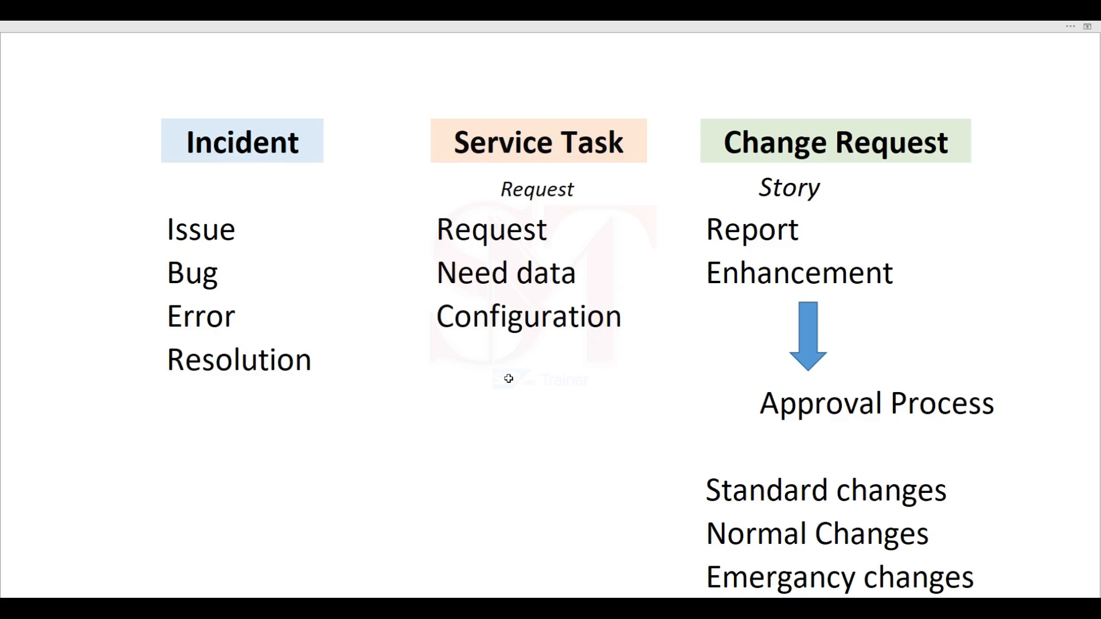
pyautogui.scroll(-1, 509, 378)
pyautogui.scroll(-3, 514, 383)
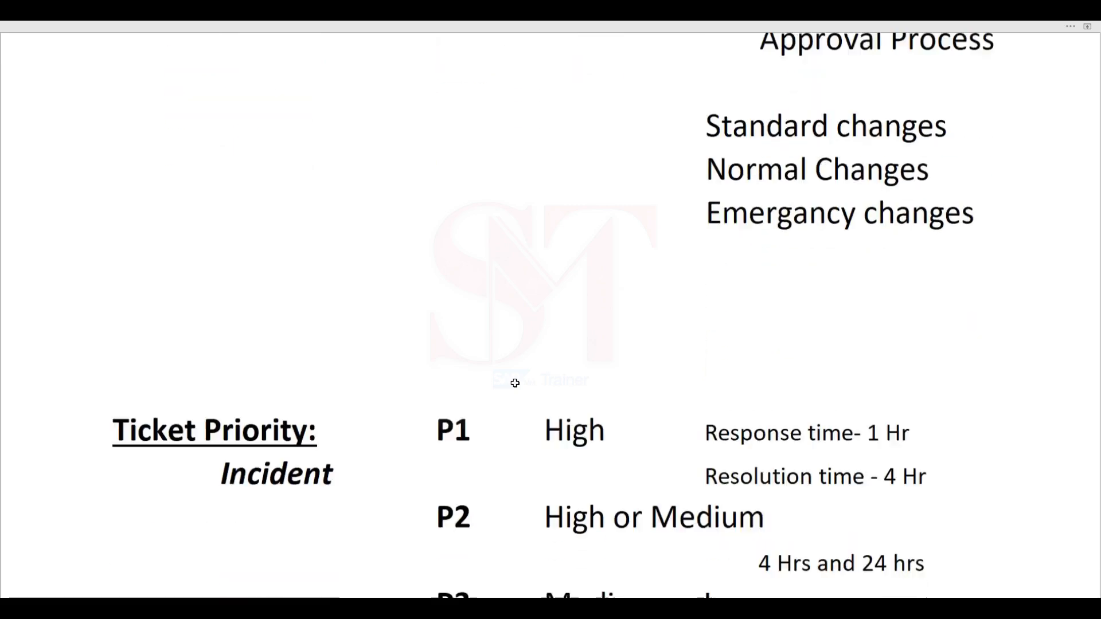
pyautogui.scroll(-3, 515, 384)
pyautogui.scroll(-3, 368, 298)
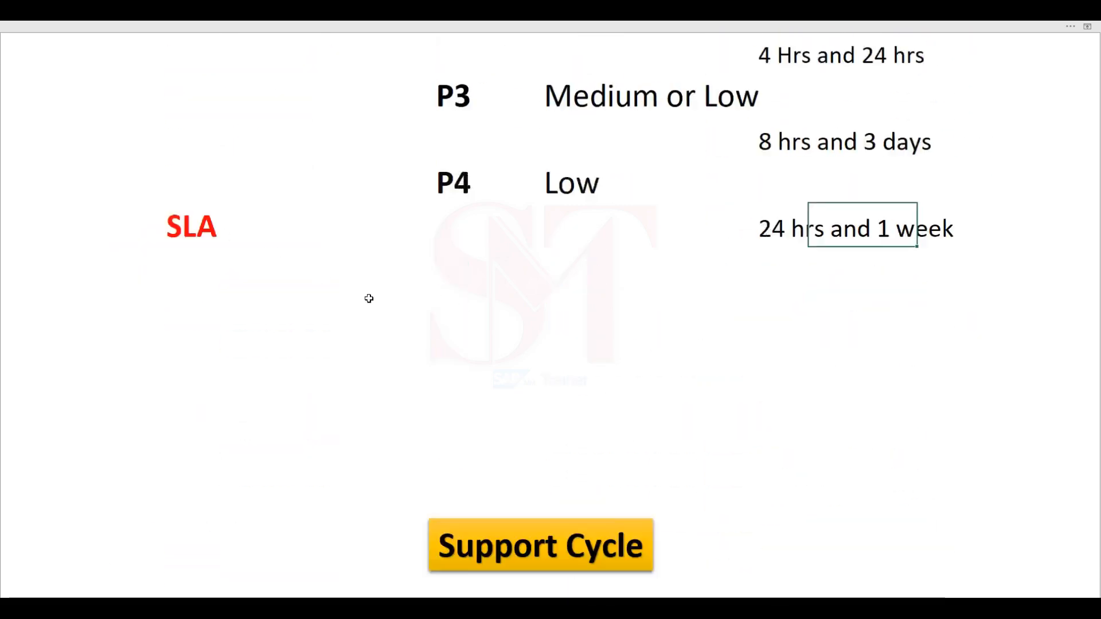